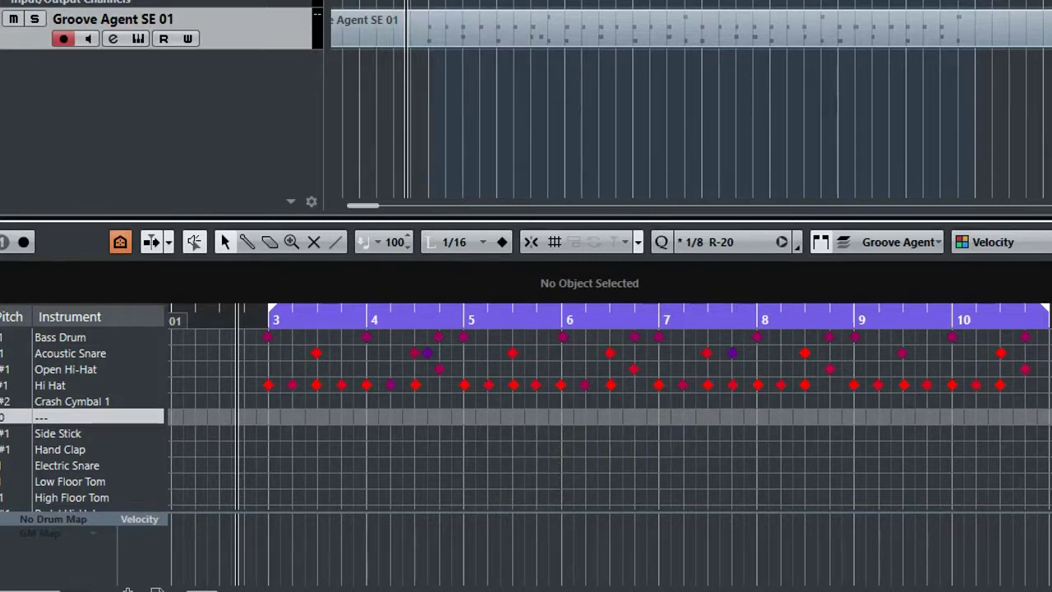
- Play the drum part, stop it, and place the song position just before bar 3
{"action": "key", "text": "space"}
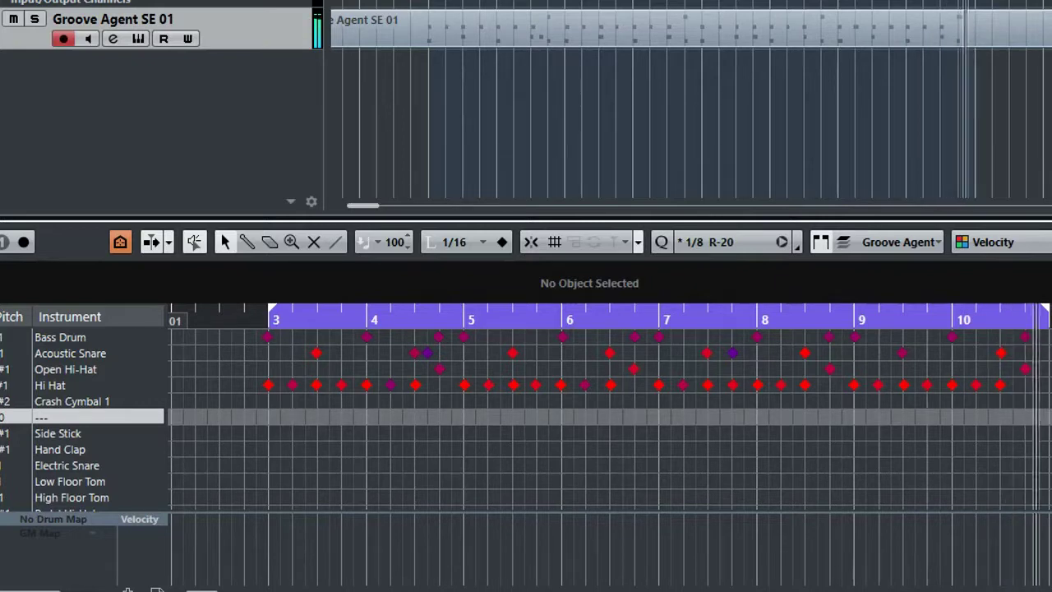
{"action": "key", "text": "space"}
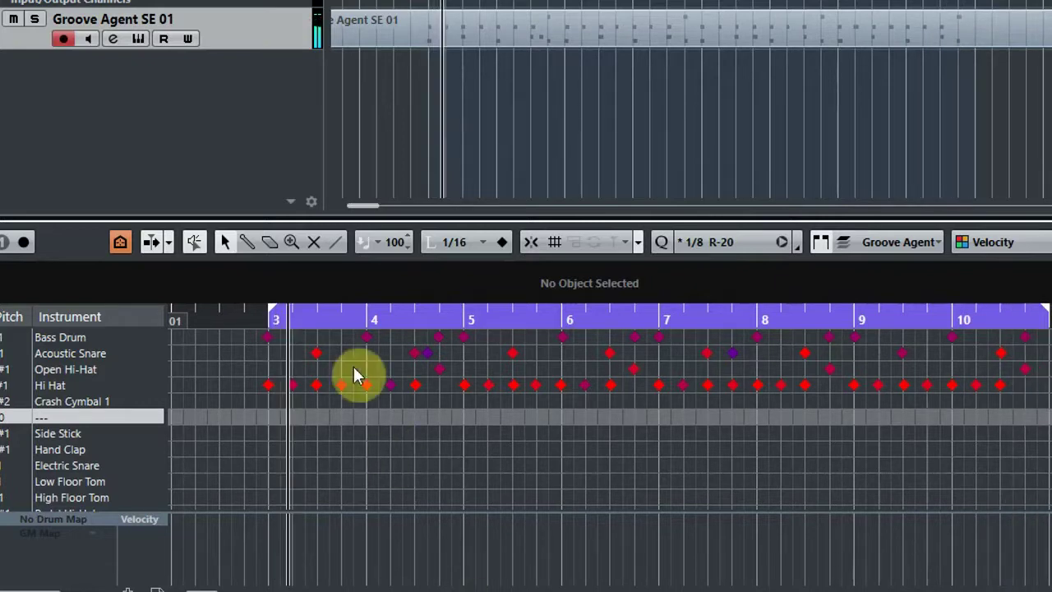
{"action": "left_click", "coordinate": [234, 318]}
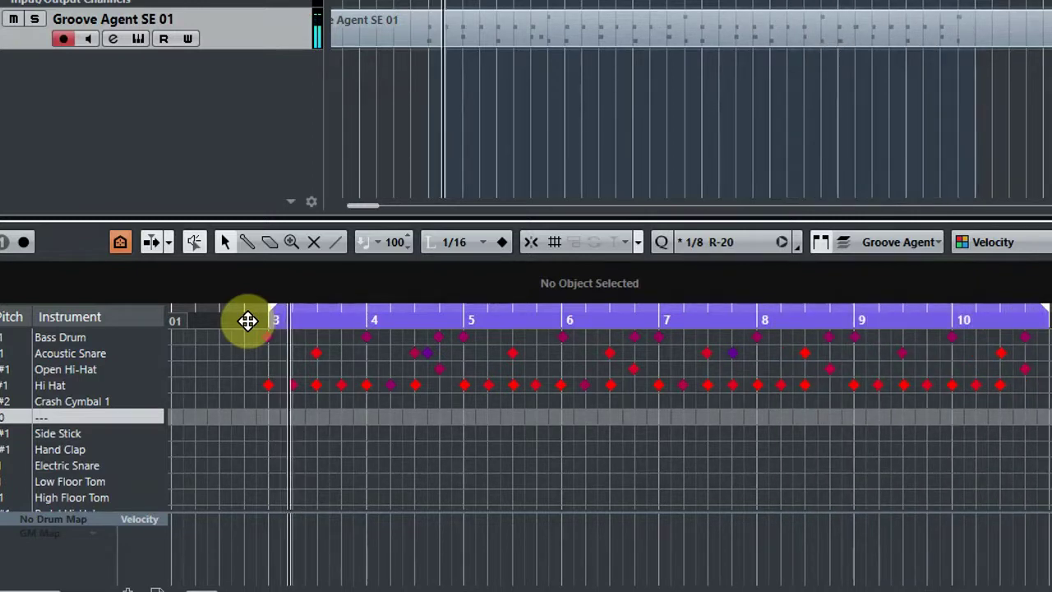
{"action": "left_click", "coordinate": [247, 320]}
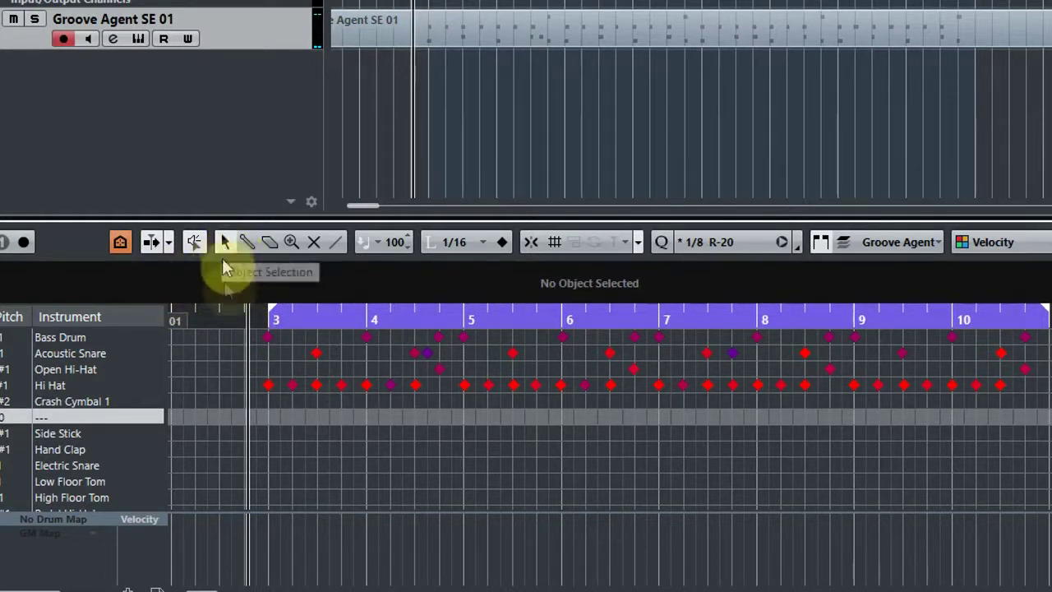
- Marquee-select every kick note across the Bass Drum row
{"action": "left_click_drag", "start_coordinate": [228, 339], "coordinate": [1048, 340]}
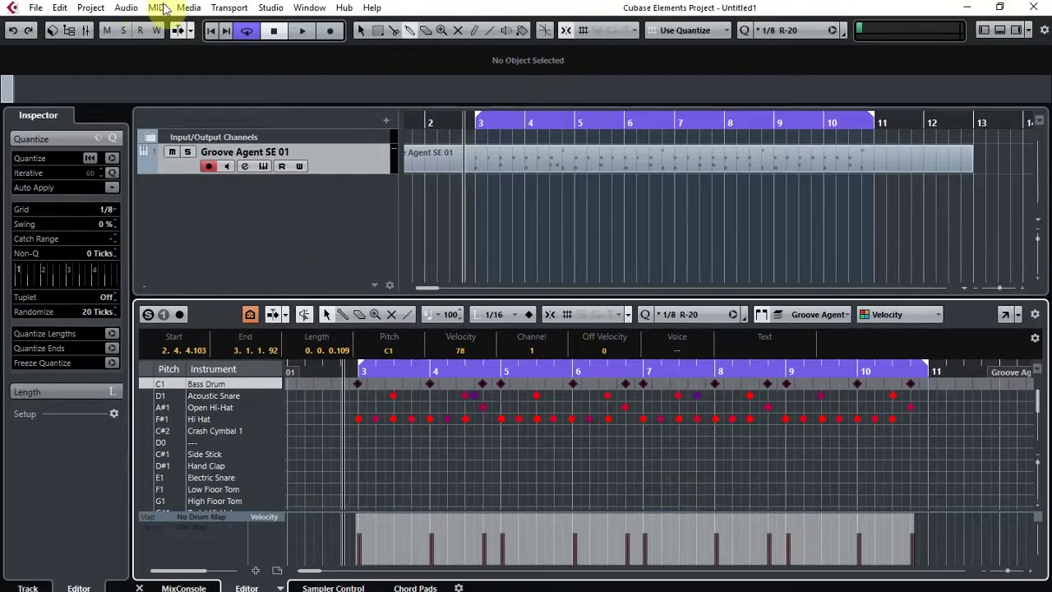
- Apply Velocity type Limit with Upper and Lower both 124 to the kick notes
{"action": "left_click", "coordinate": [164, 7]}
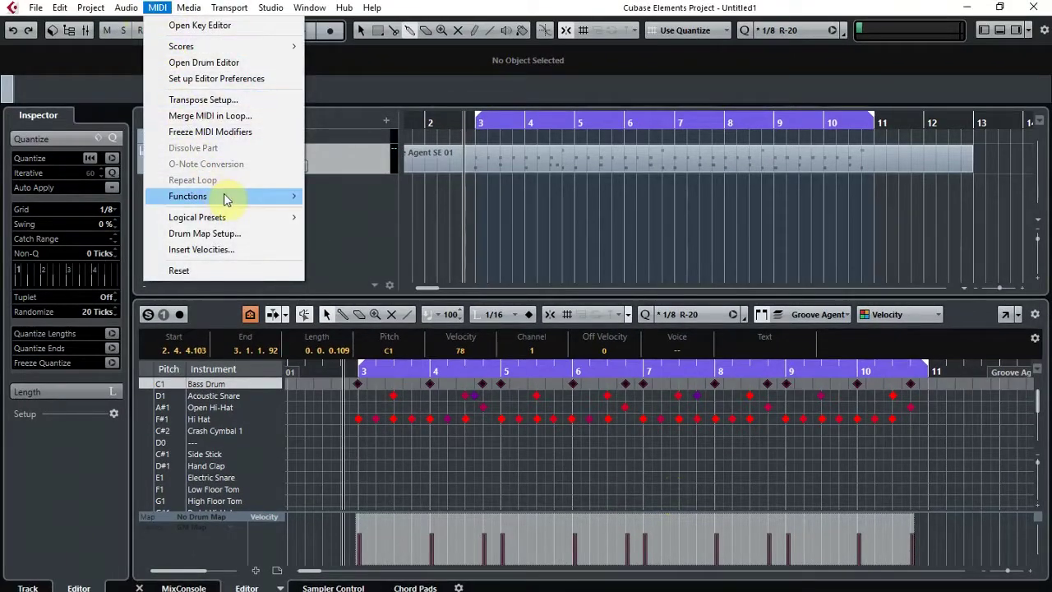
{"action": "mouse_move", "coordinate": [227, 200]}
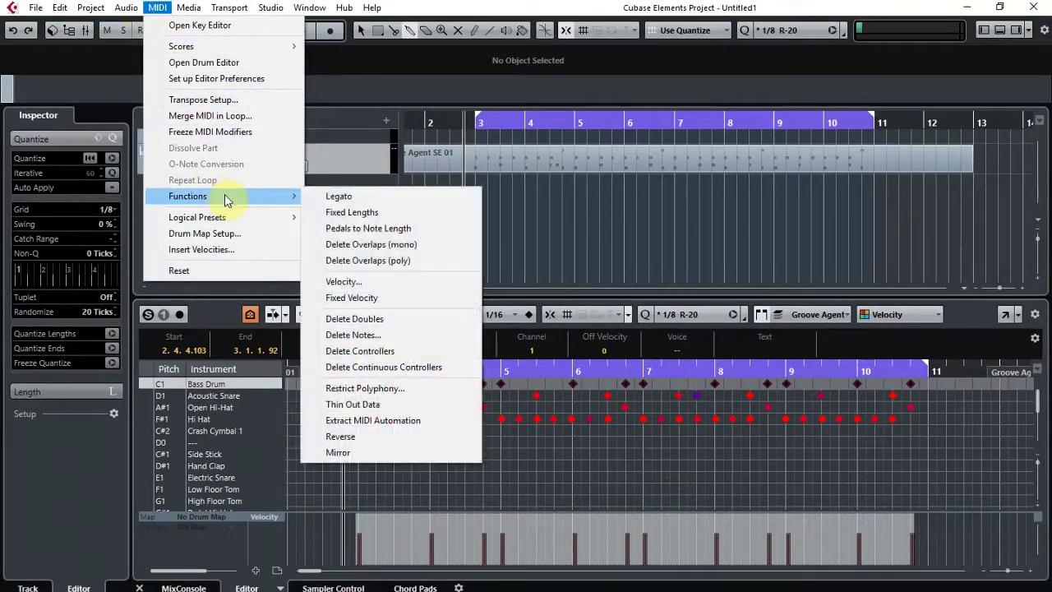
{"action": "left_click", "coordinate": [369, 285]}
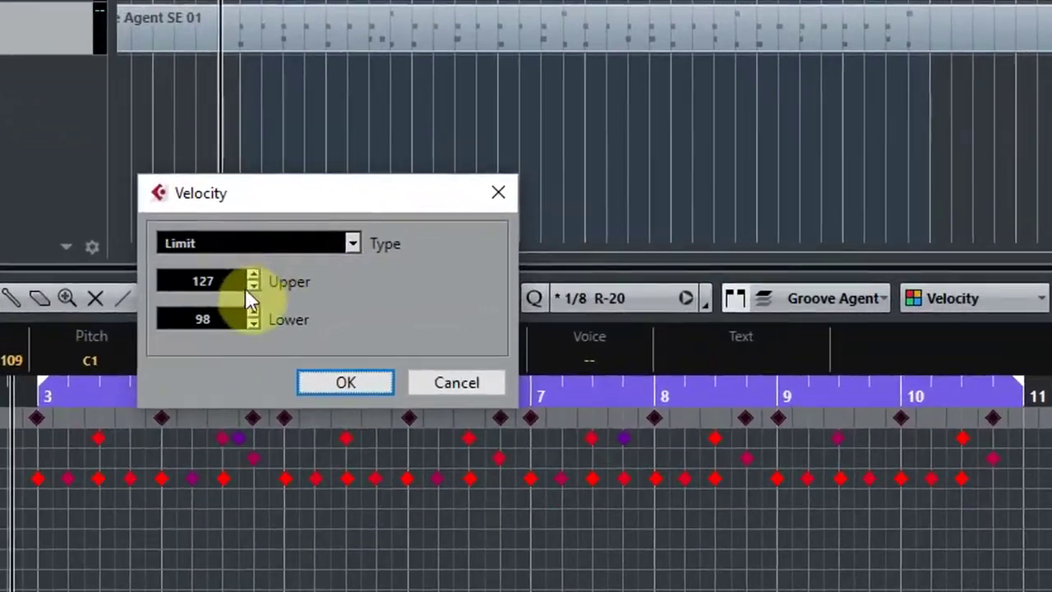
{"action": "left_click", "coordinate": [252, 285]}
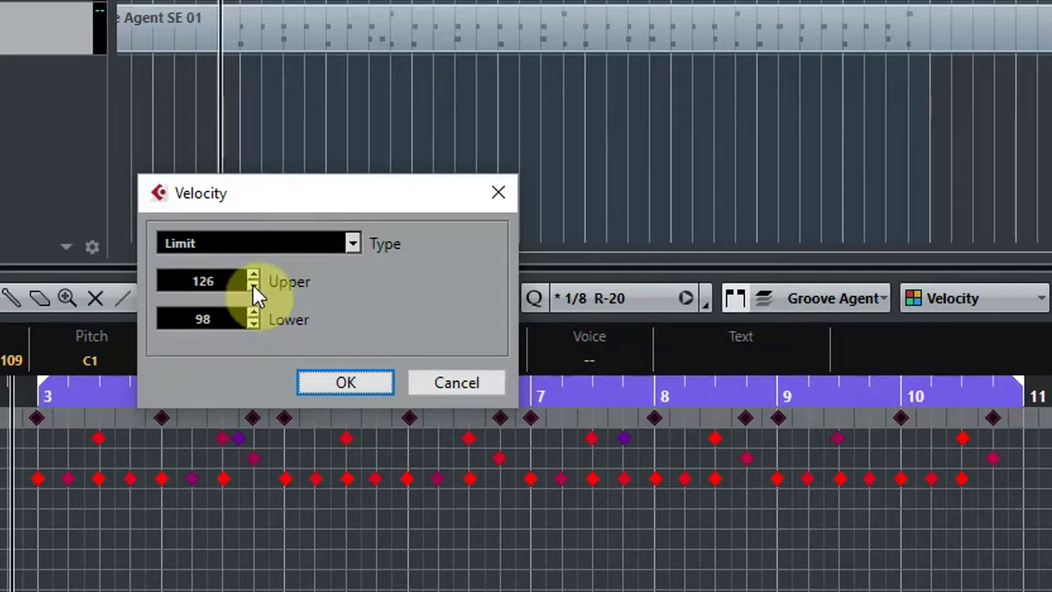
{"action": "left_click", "coordinate": [252, 284]}
{"action": "left_click", "coordinate": [253, 286]}
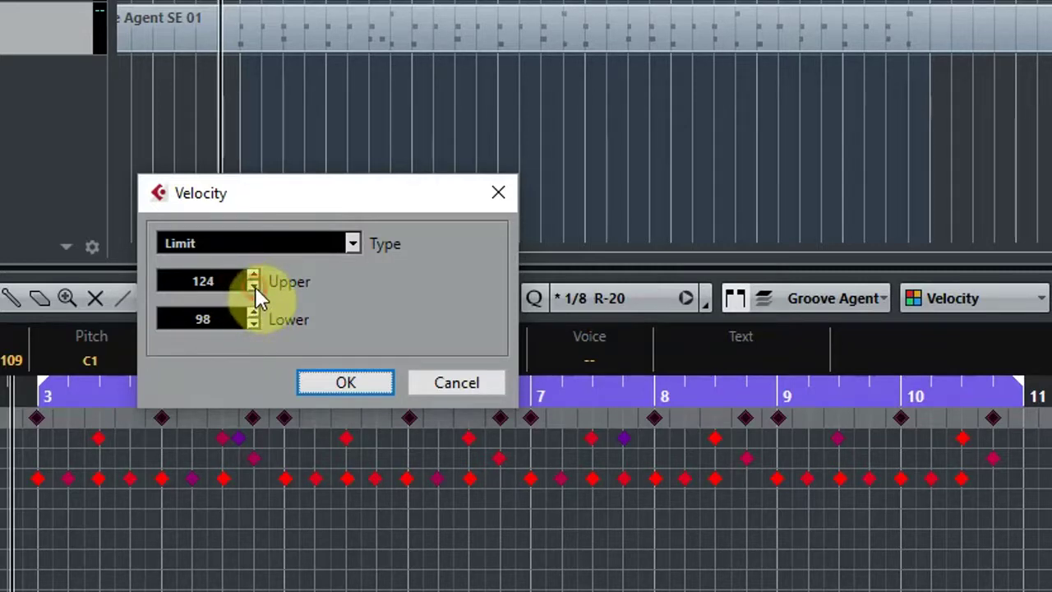
{"action": "left_click", "coordinate": [252, 314]}
{"action": "left_click_drag", "start_coordinate": [252, 314], "coordinate": [252, 314]}
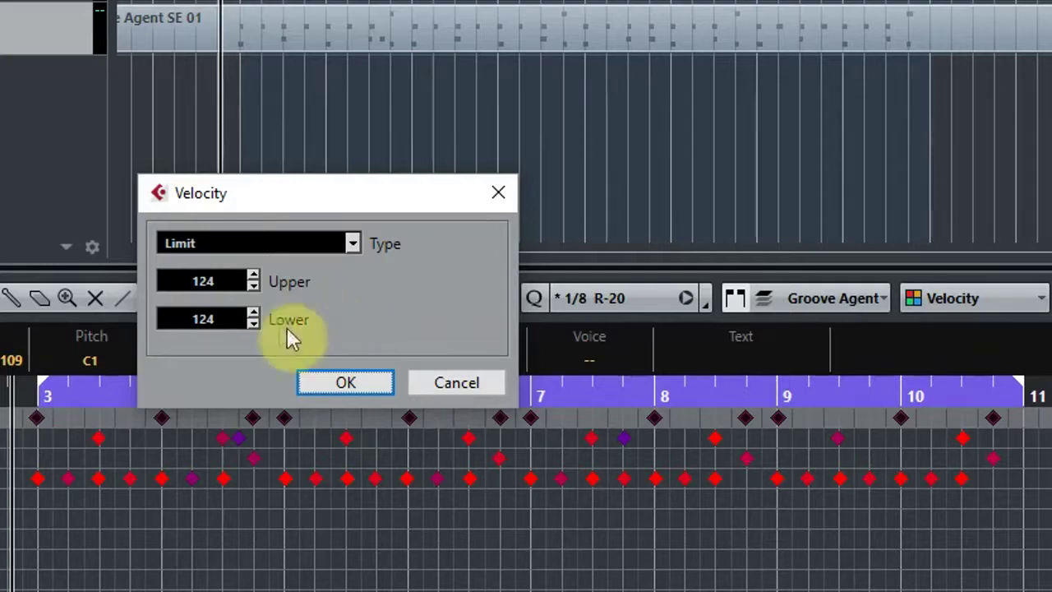
{"action": "left_click", "coordinate": [359, 385]}
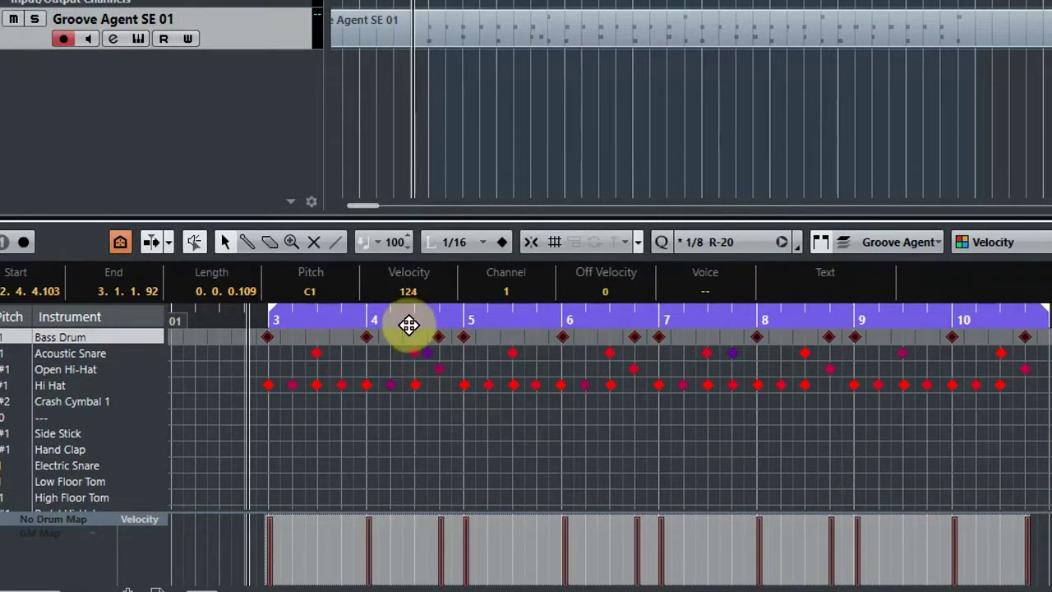
{"action": "left_click", "coordinate": [288, 315]}
{"action": "left_click_drag", "start_coordinate": [286, 316], "coordinate": [250, 312]}
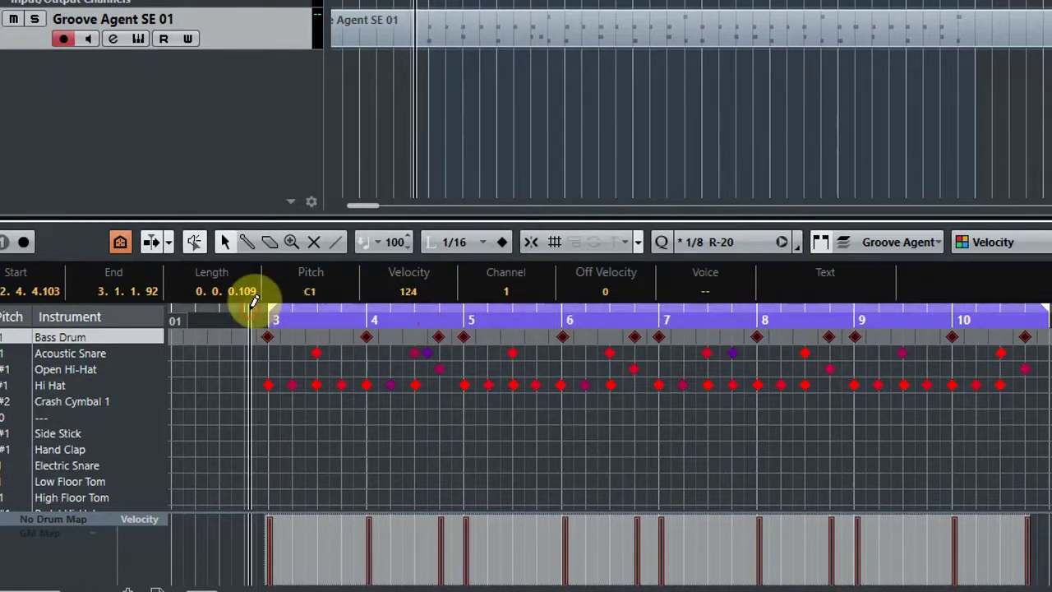
{"action": "key", "text": "space"}
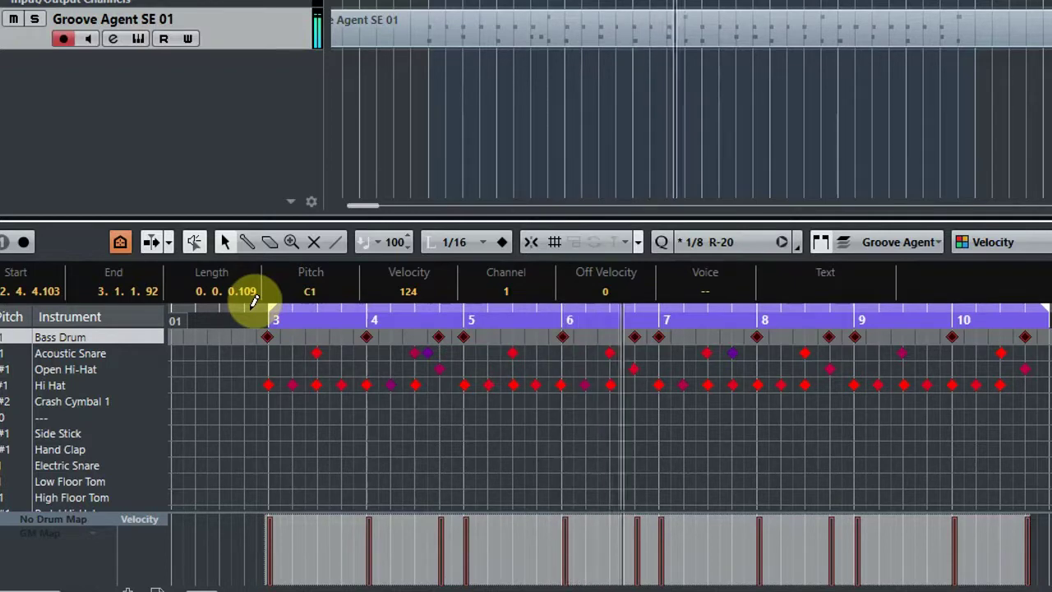
{"action": "left_click", "coordinate": [242, 317]}
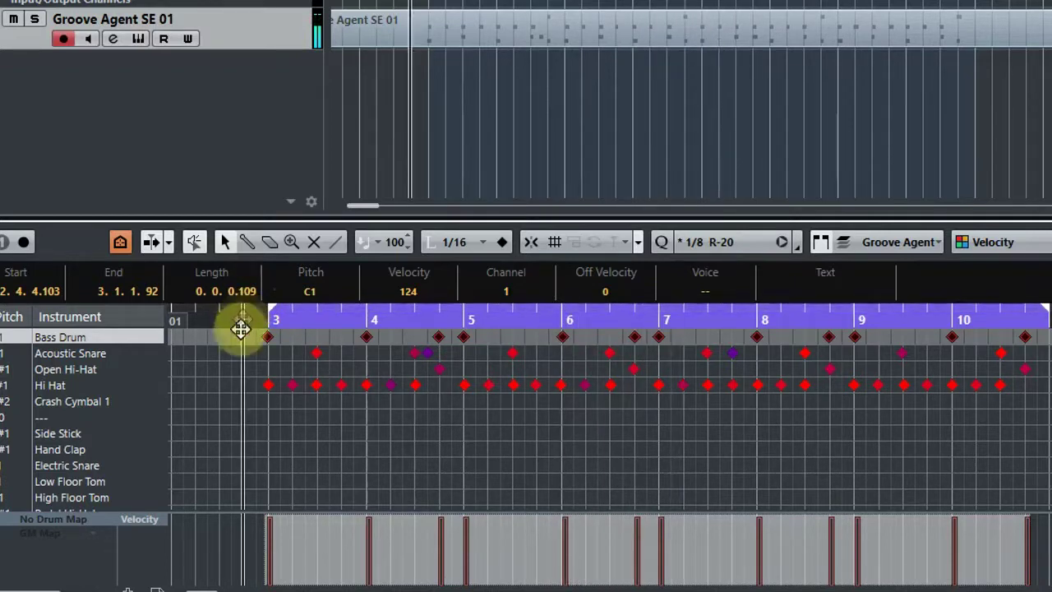
{"action": "left_click", "coordinate": [222, 350]}
- Marquee-select every note in the Acoustic Snare row
{"action": "left_click_drag", "start_coordinate": [222, 351], "coordinate": [1047, 370]}
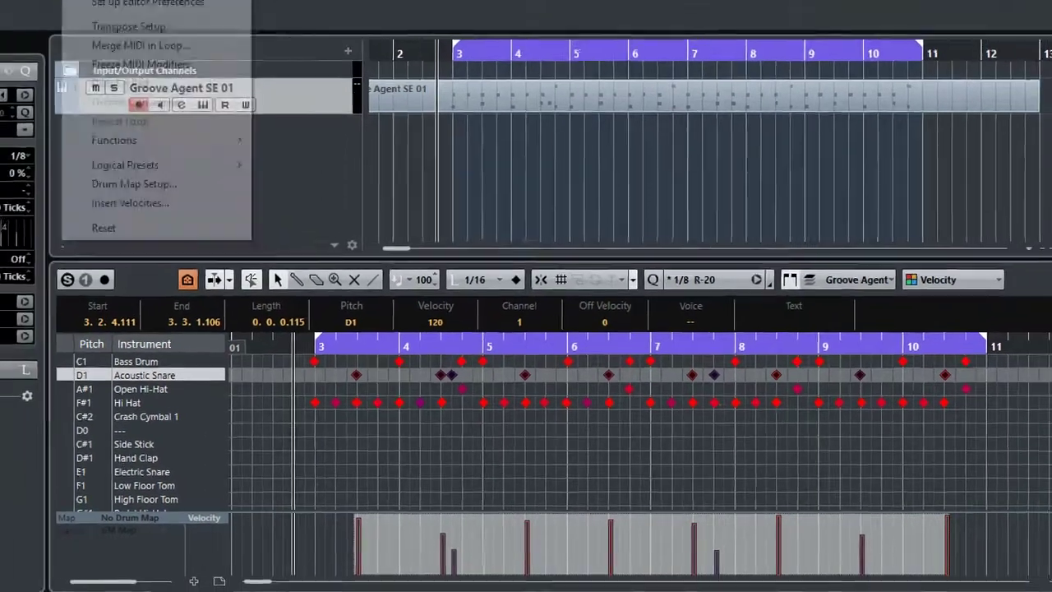
- Run Delete Notes with Minimum Velocity 70 to remove the quiet snare ghost notes
{"action": "mouse_move", "coordinate": [186, 151]}
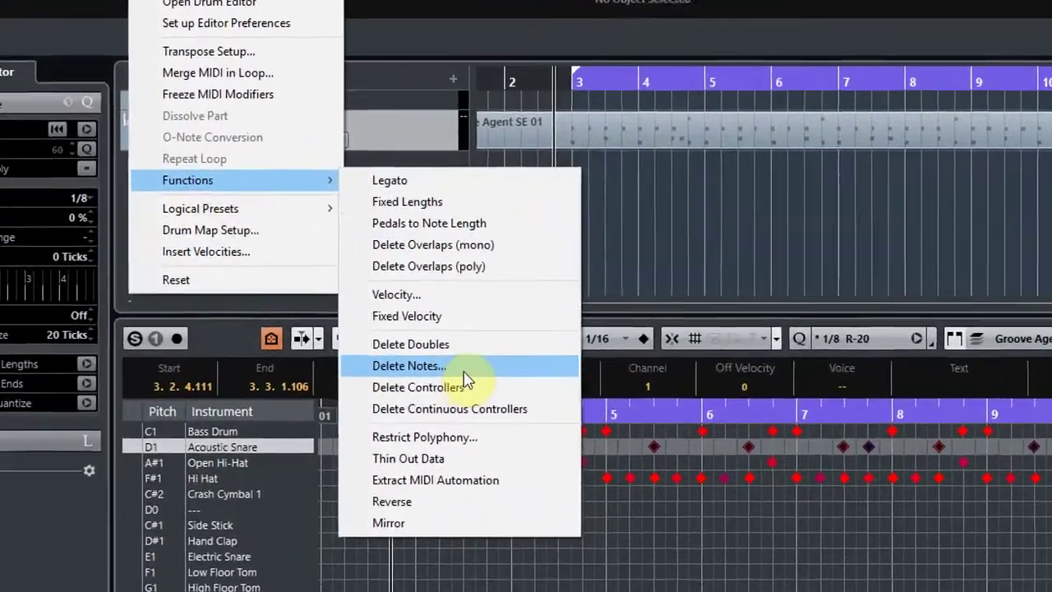
{"action": "left_click", "coordinate": [484, 370]}
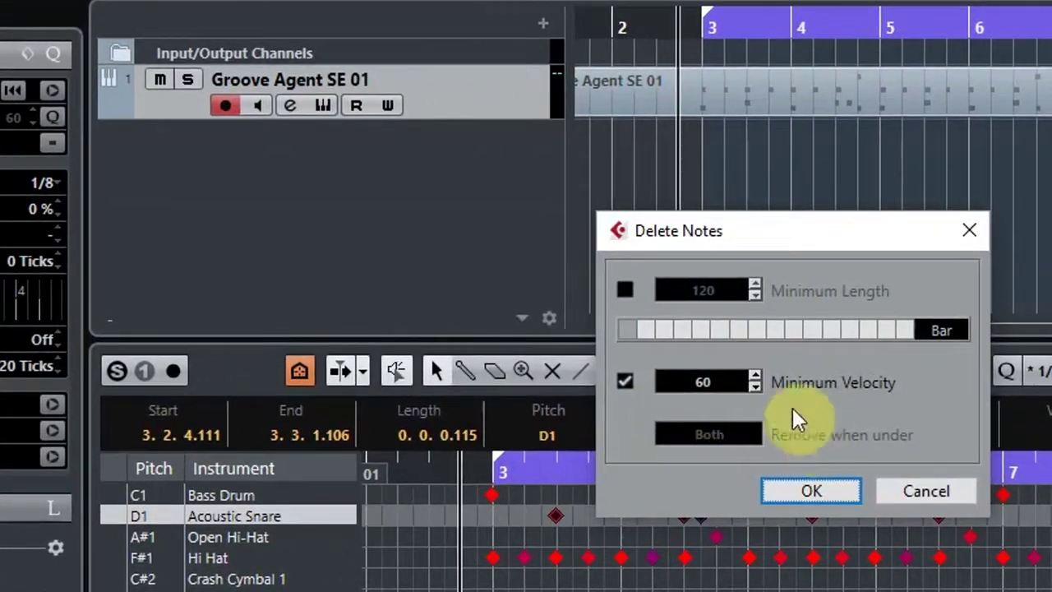
{"action": "left_click", "coordinate": [755, 376]}
{"action": "left_click", "coordinate": [755, 375]}
{"action": "left_click", "coordinate": [755, 376]}
{"action": "left_click", "coordinate": [755, 376]}
{"action": "left_click", "coordinate": [755, 375]}
{"action": "left_click", "coordinate": [755, 376]}
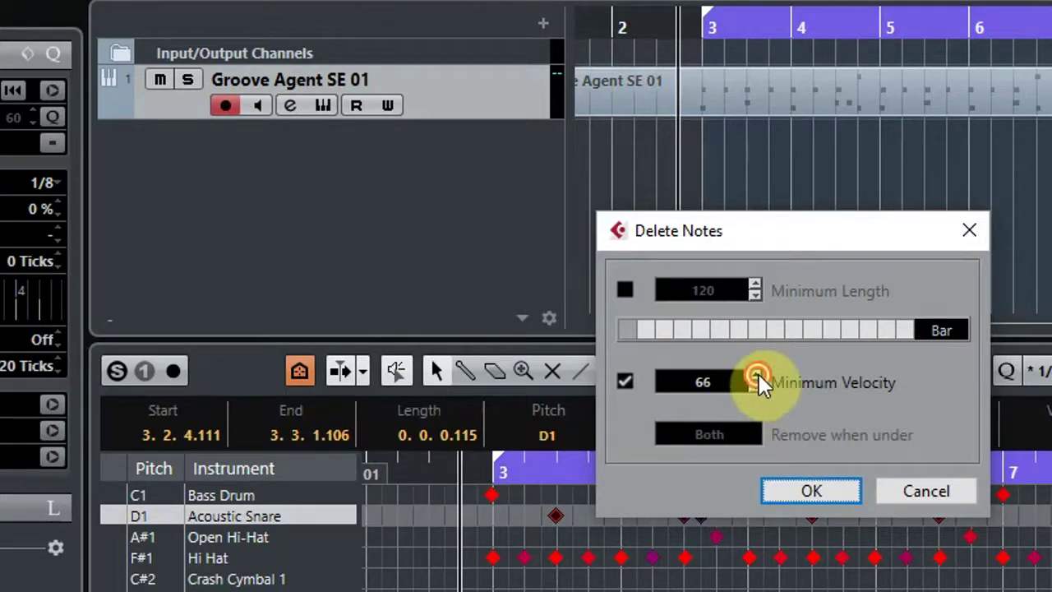
{"action": "left_click", "coordinate": [756, 377]}
{"action": "left_click", "coordinate": [756, 377]}
{"action": "left_click", "coordinate": [756, 376]}
{"action": "left_click", "coordinate": [756, 376]}
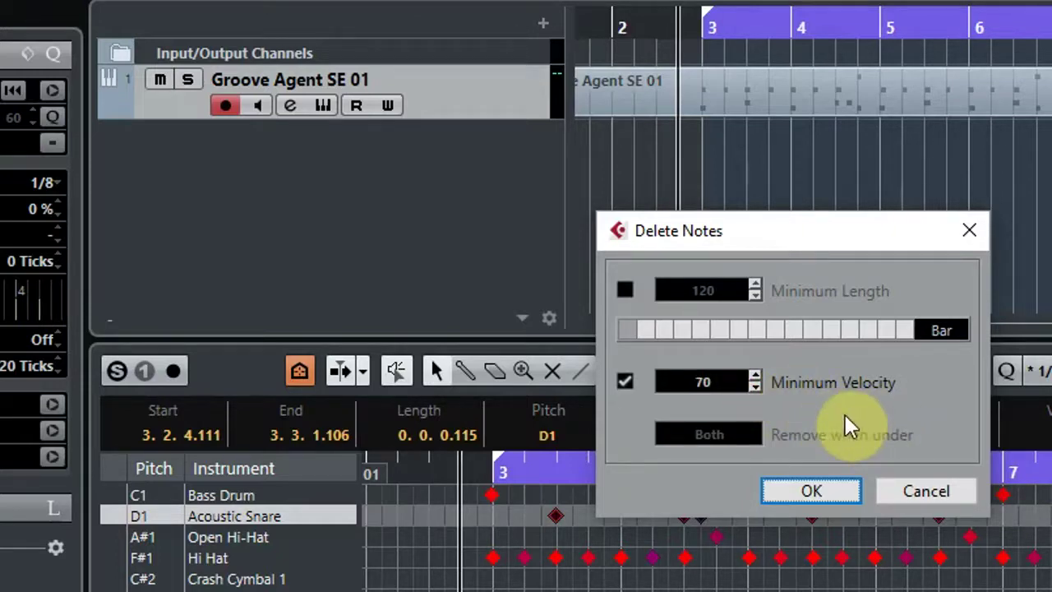
{"action": "left_click", "coordinate": [832, 494]}
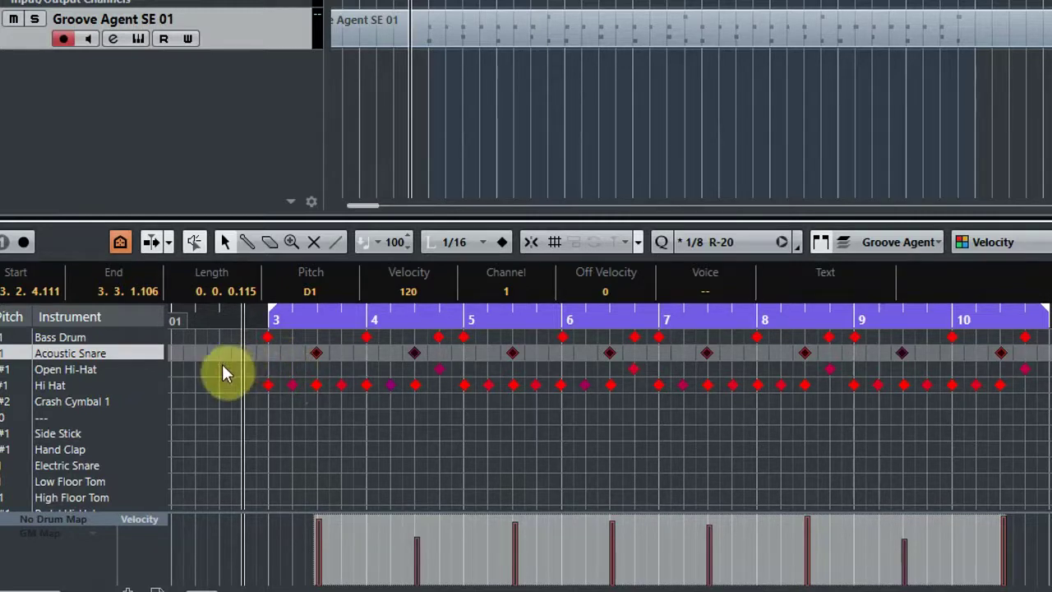
- Check each remaining snare note's velocity, then select the whole Acoustic Snare row
{"action": "left_click", "coordinate": [222, 364]}
{"action": "left_click", "coordinate": [313, 350]}
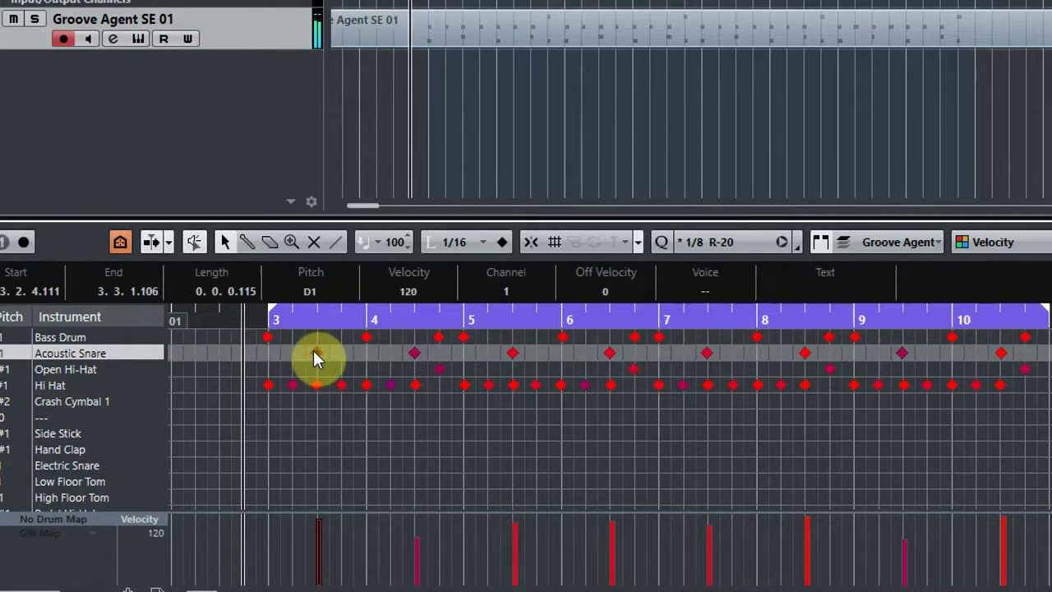
{"action": "left_click", "coordinate": [414, 352]}
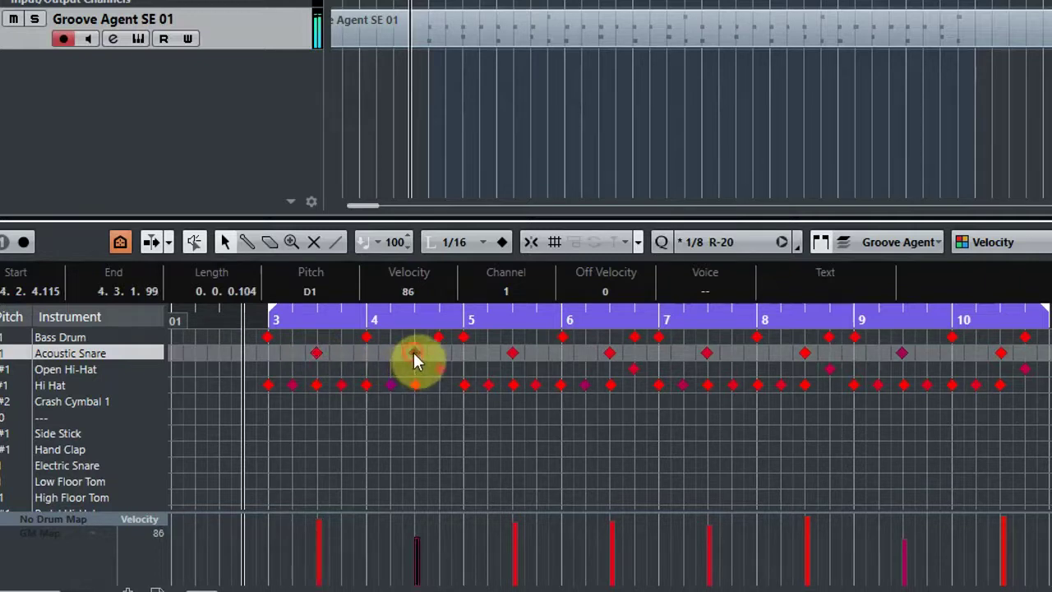
{"action": "left_click", "coordinate": [511, 352]}
{"action": "left_click", "coordinate": [608, 353]}
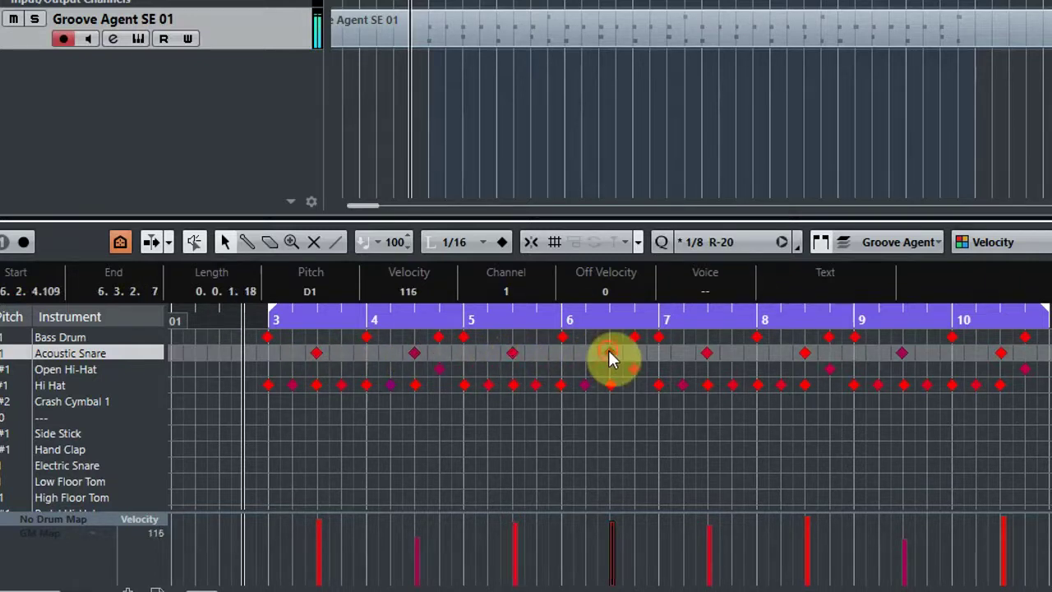
{"action": "left_click", "coordinate": [706, 353]}
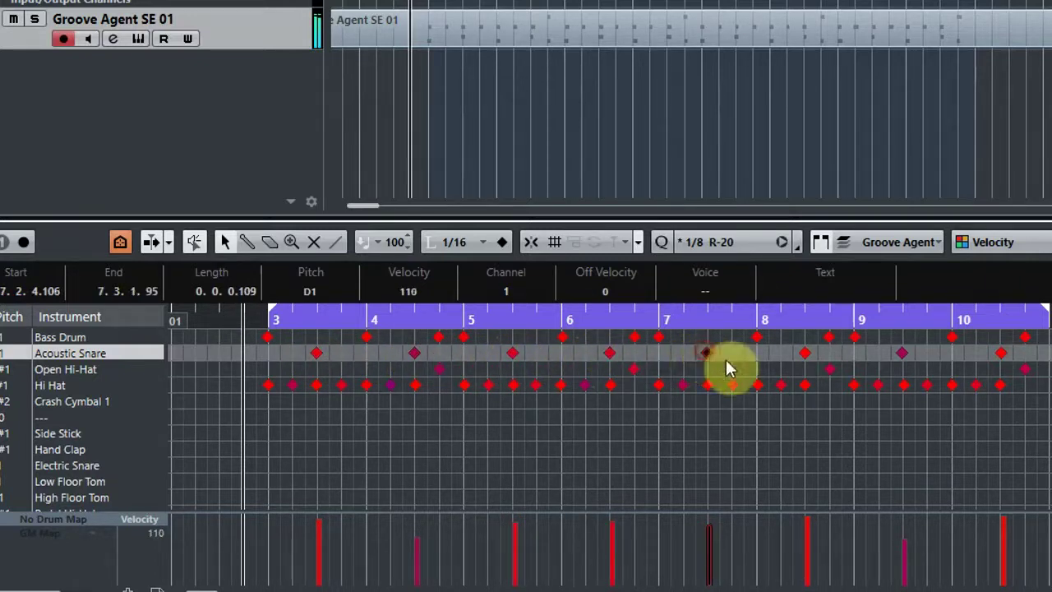
{"action": "left_click", "coordinate": [804, 355]}
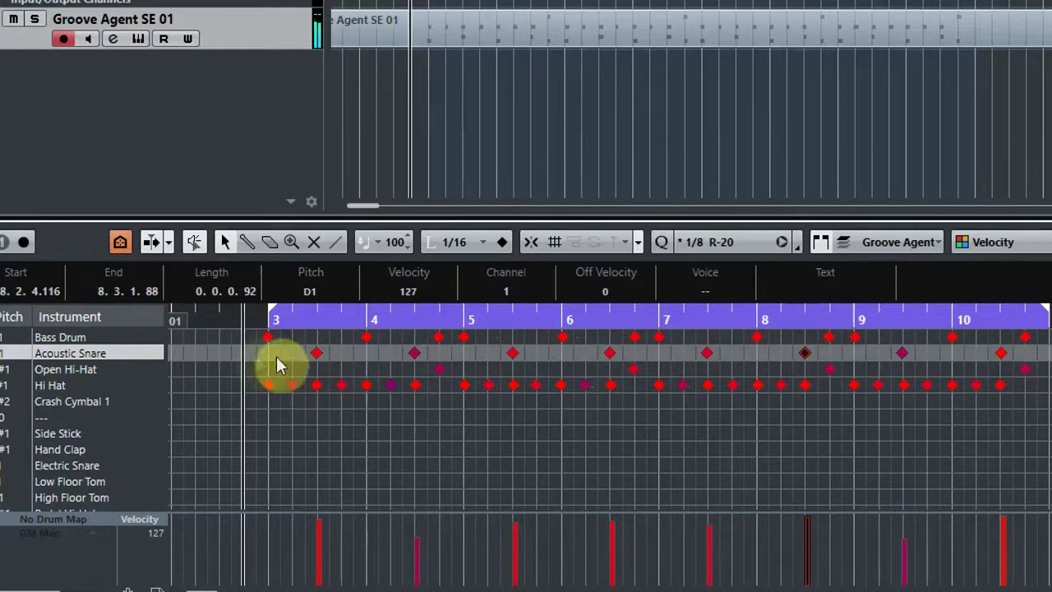
{"action": "left_click_drag", "start_coordinate": [232, 346], "coordinate": [1026, 364]}
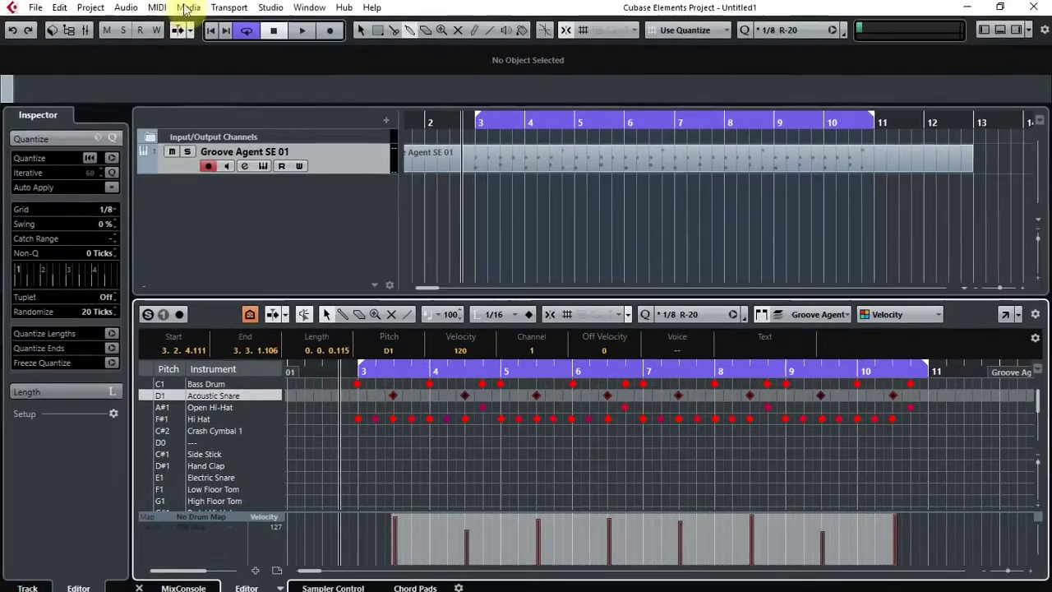
- Limit the selected snare velocities to Upper 120 and Lower 114
{"action": "left_click", "coordinate": [189, 9]}
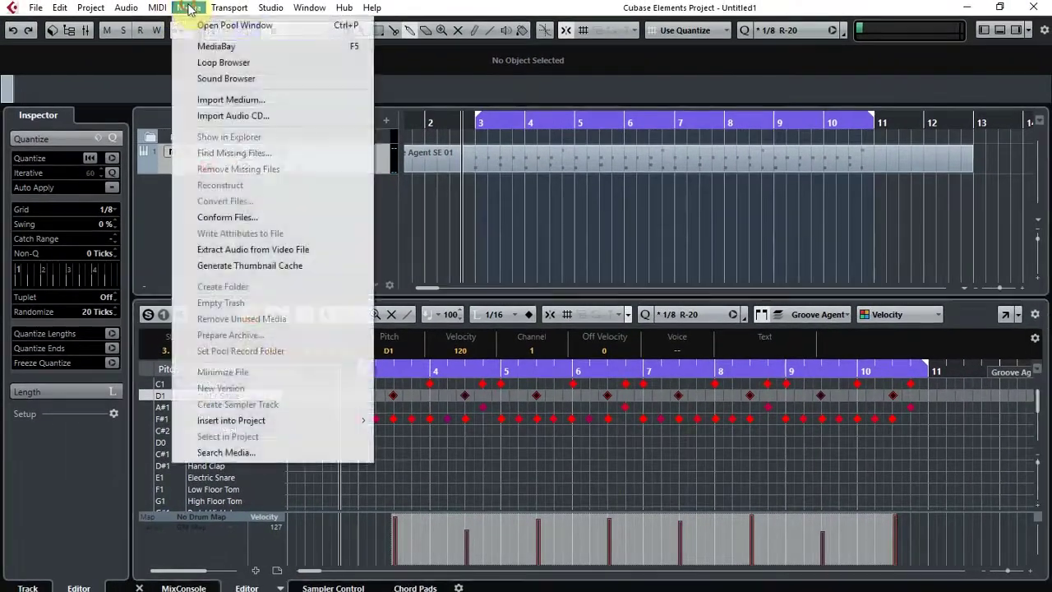
{"action": "mouse_move", "coordinate": [164, 10]}
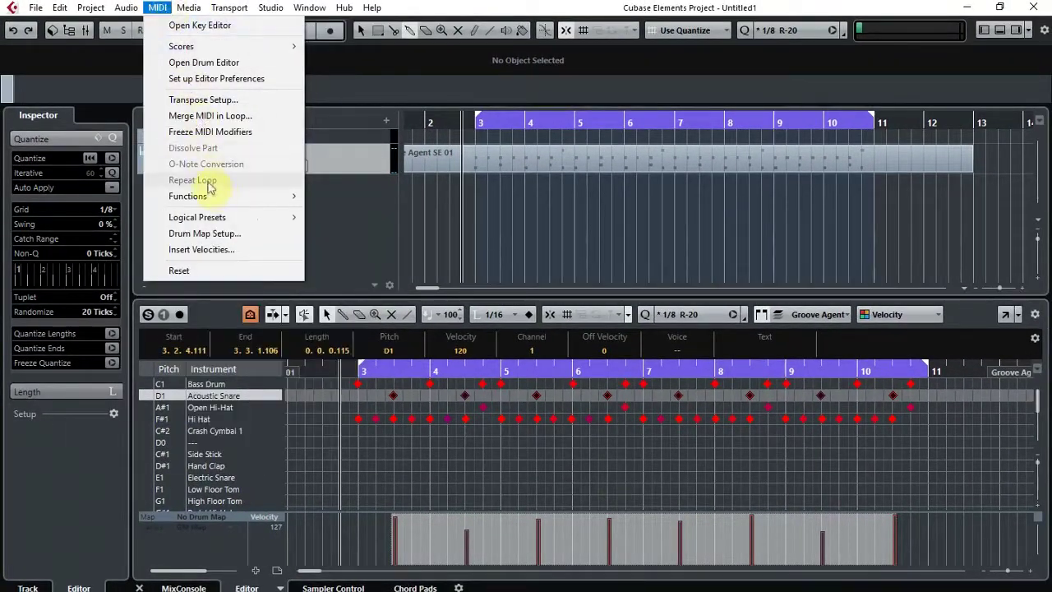
{"action": "mouse_move", "coordinate": [235, 200]}
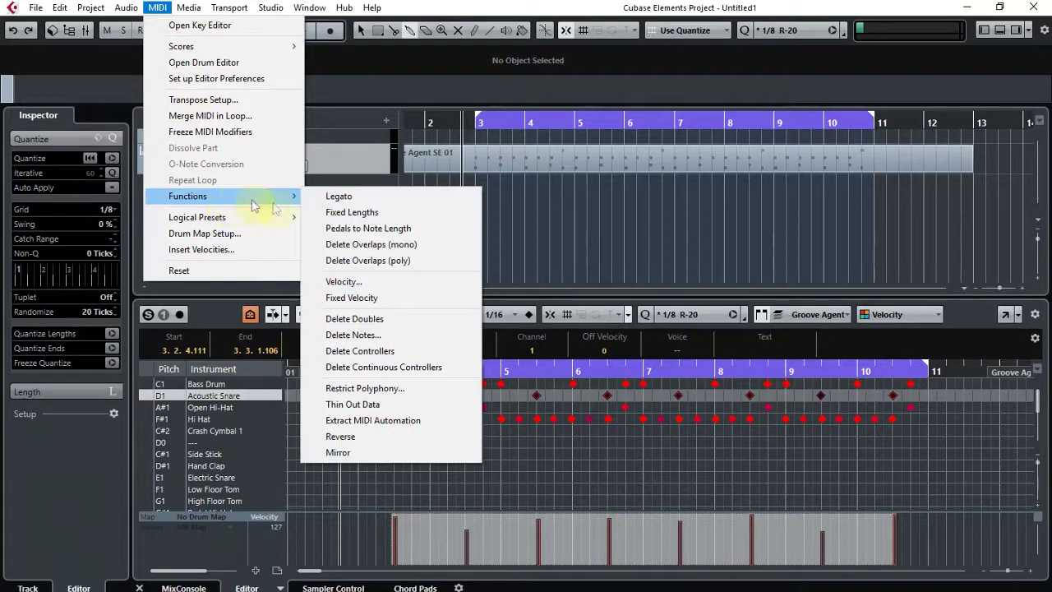
{"action": "left_click", "coordinate": [372, 283]}
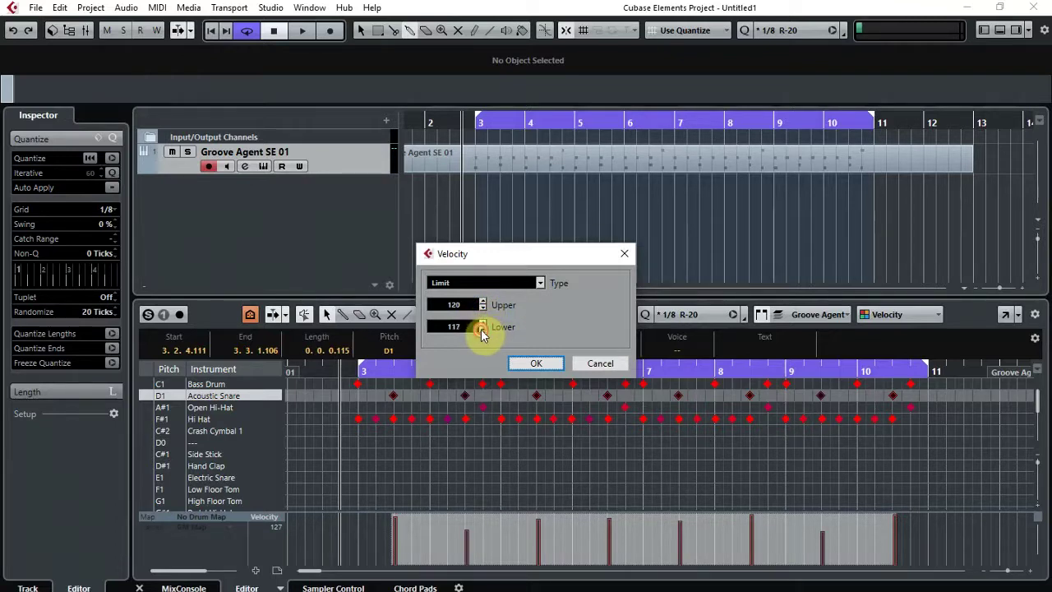
{"action": "left_click", "coordinate": [482, 329]}
{"action": "left_click", "coordinate": [536, 364]}
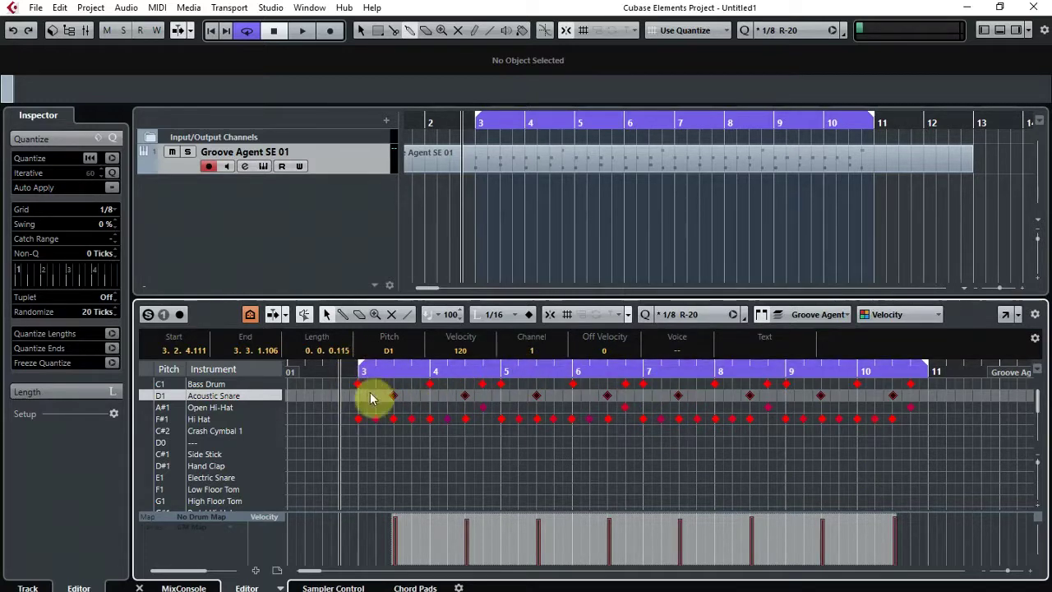
- Check the Open Hi-Hat notes' velocities and select all of them
{"action": "double_click", "coordinate": [241, 407]}
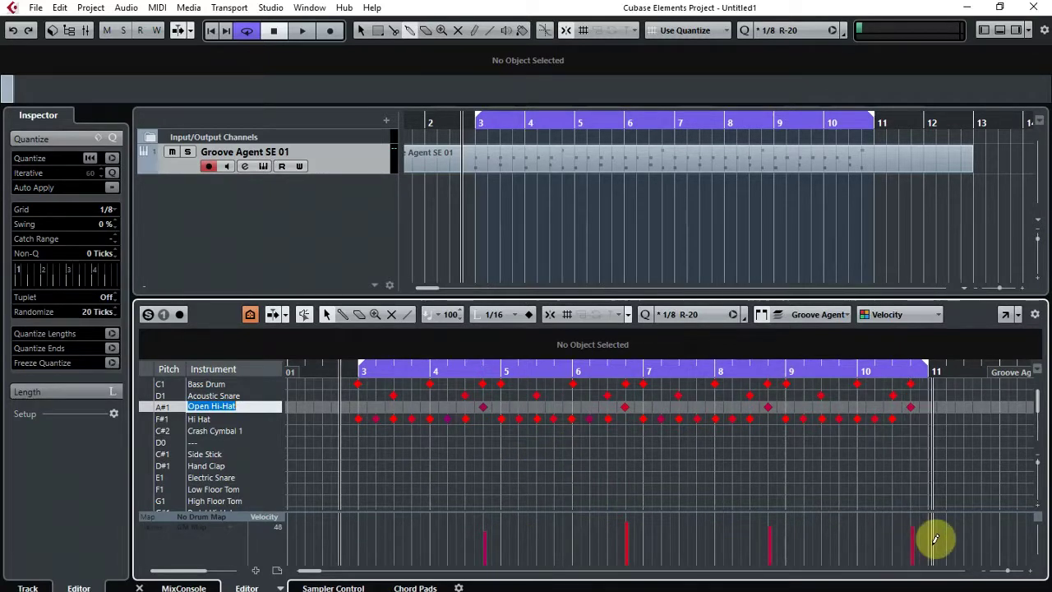
{"action": "left_click", "coordinate": [483, 407]}
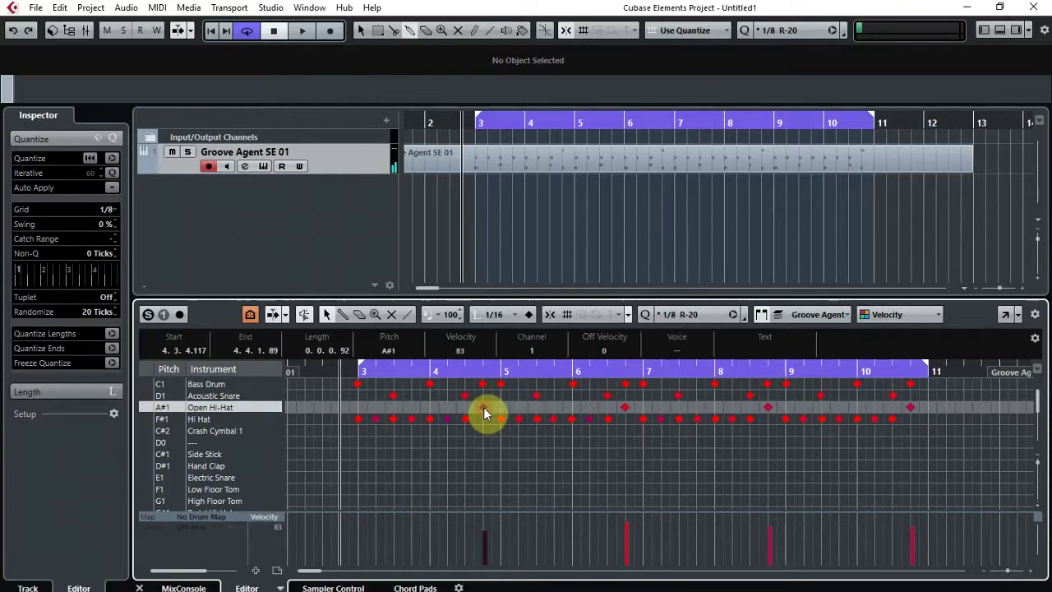
{"action": "left_click", "coordinate": [626, 407]}
{"action": "left_click", "coordinate": [768, 406]}
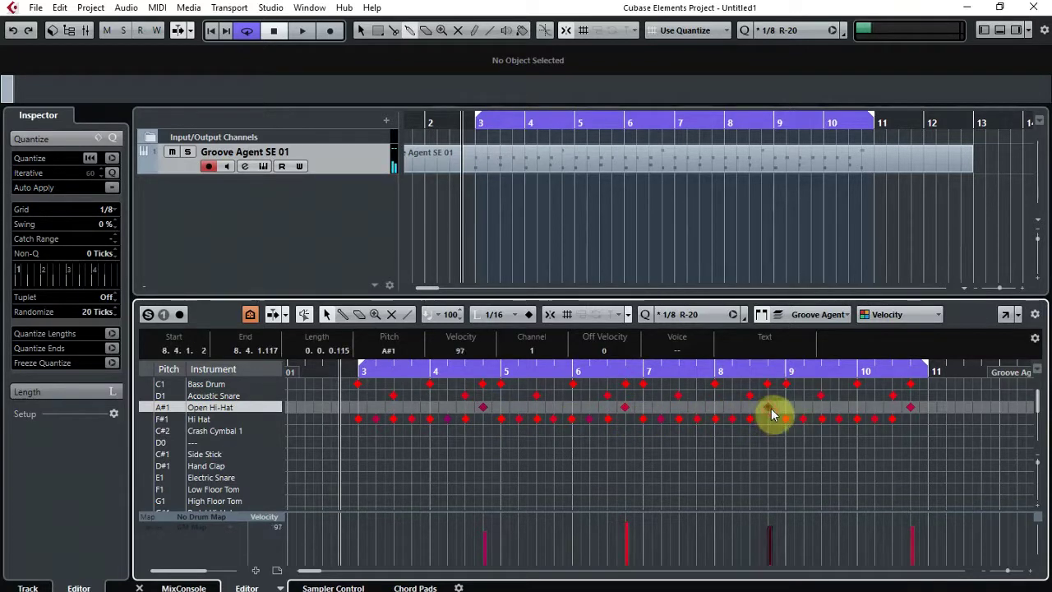
{"action": "left_click", "coordinate": [910, 406]}
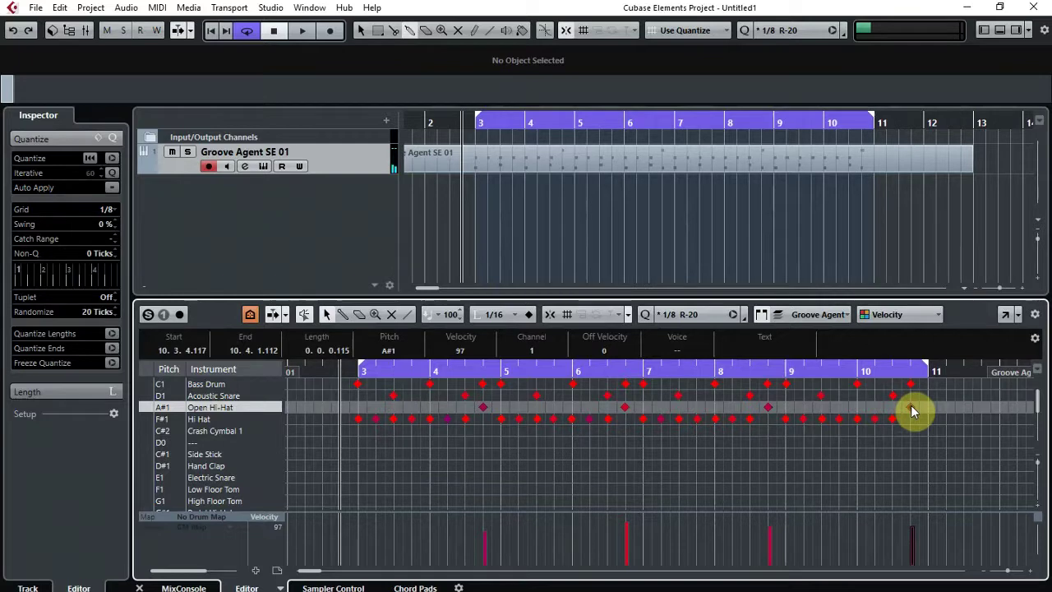
{"action": "left_click_drag", "start_coordinate": [352, 408], "coordinate": [935, 415]}
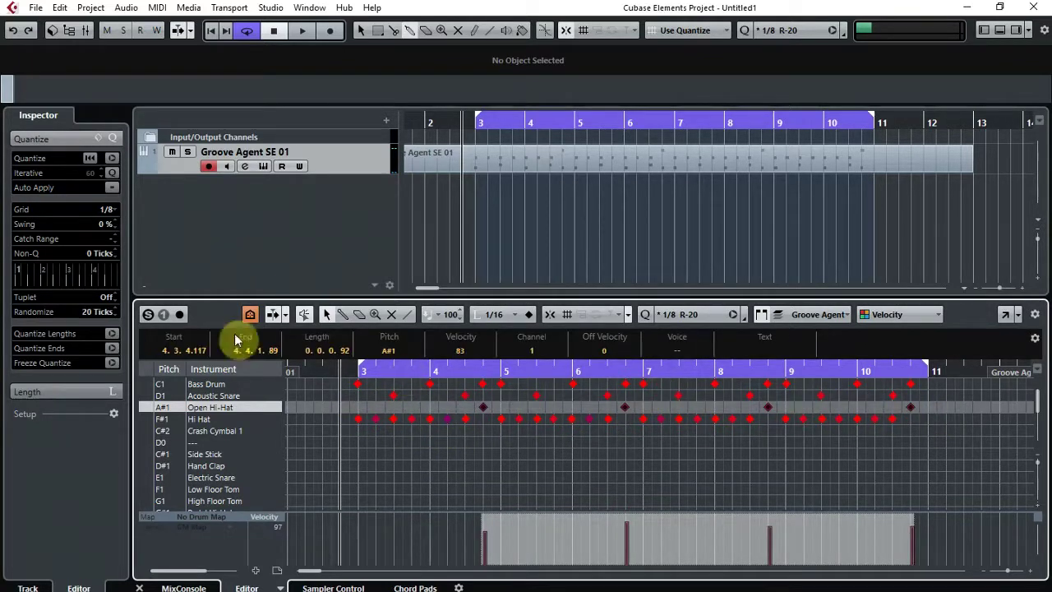
- Limit the Open Hi-Hat velocities to Upper 102 and Lower 95
{"action": "left_click", "coordinate": [157, 7]}
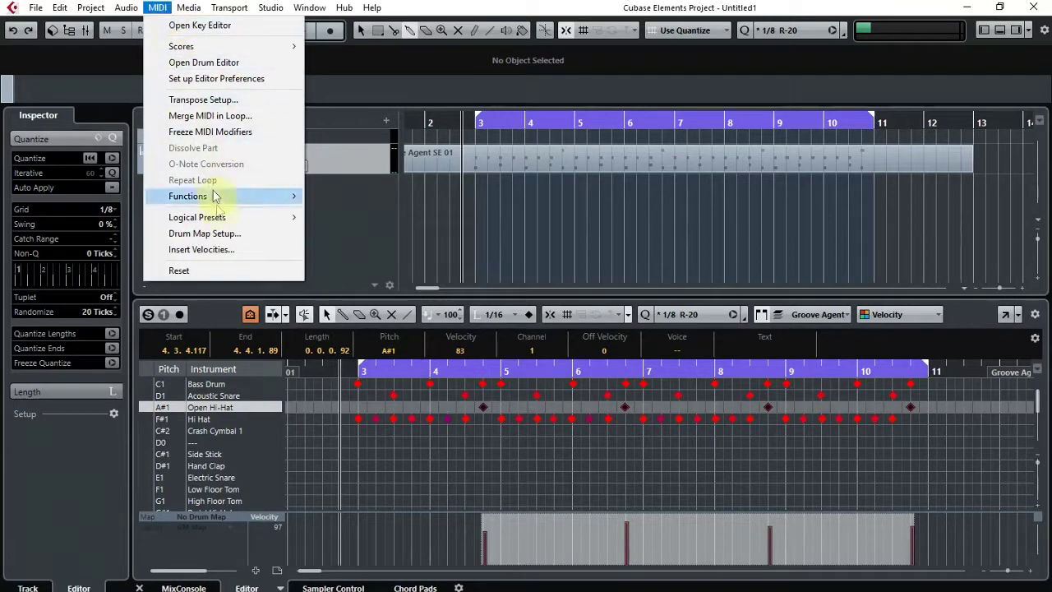
{"action": "mouse_move", "coordinate": [229, 205]}
{"action": "left_click", "coordinate": [369, 276]}
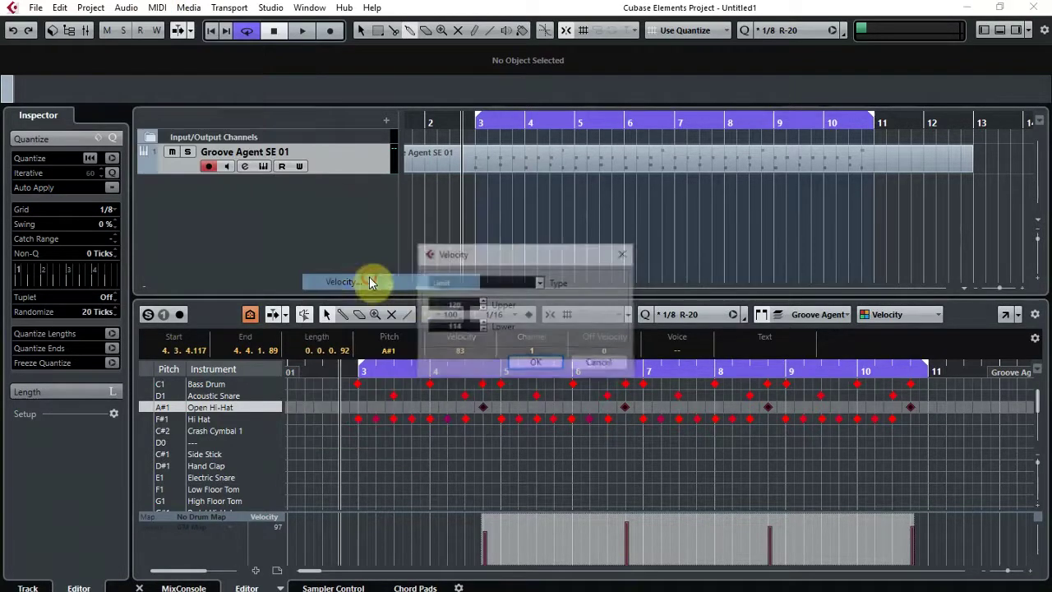
{"action": "left_click", "coordinate": [483, 309]}
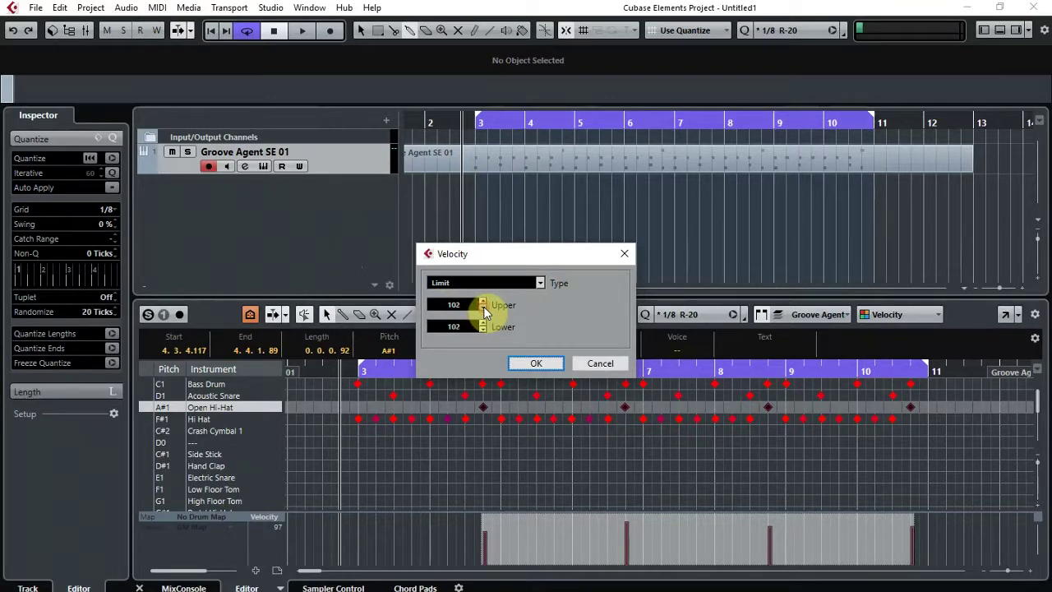
{"action": "left_click", "coordinate": [483, 330]}
{"action": "left_click", "coordinate": [540, 363]}
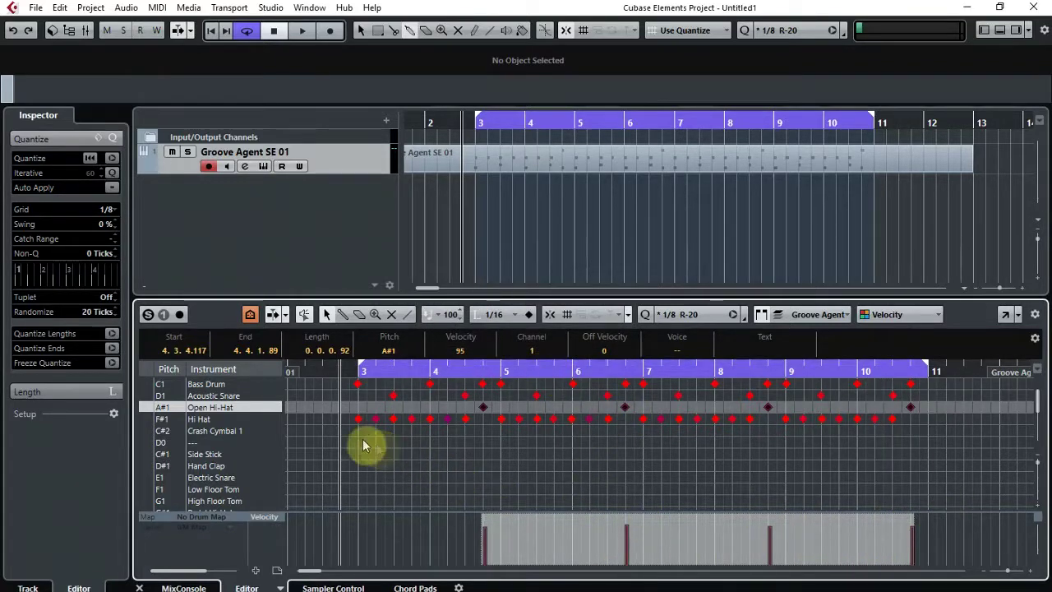
- Check several Hi Hat notes' velocities and select all notes in the Hi Hat row
{"action": "double_click", "coordinate": [247, 419]}
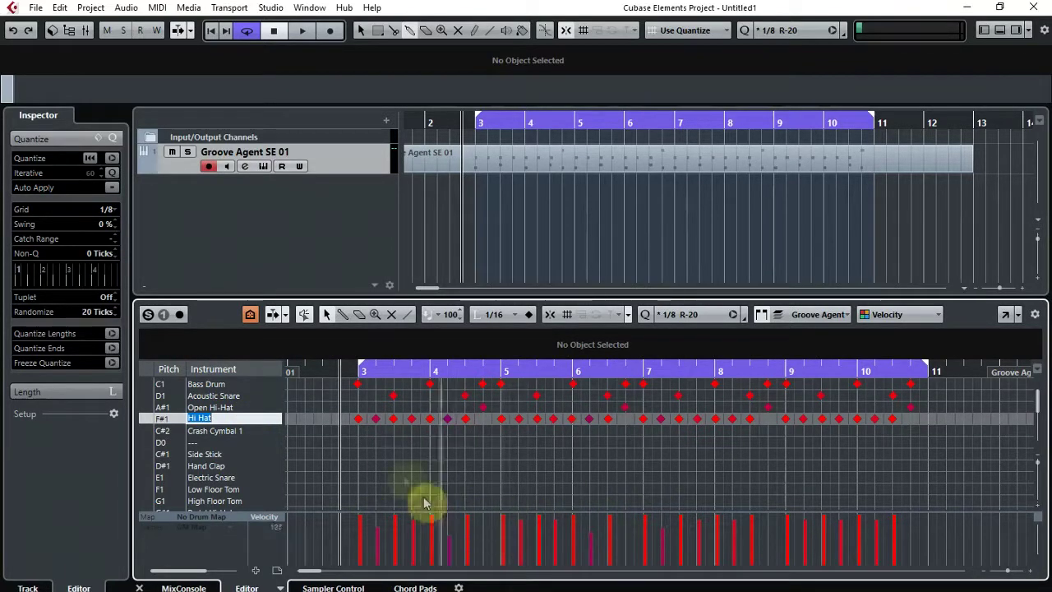
{"action": "left_click", "coordinate": [358, 418]}
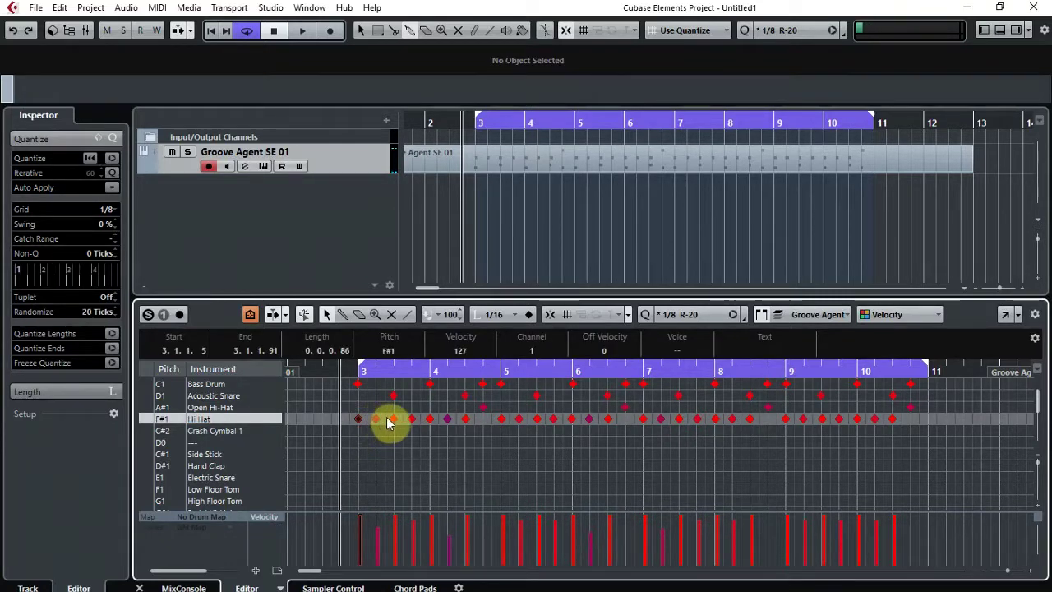
{"action": "left_click", "coordinate": [395, 419]}
{"action": "left_click_drag", "start_coordinate": [394, 419], "coordinate": [378, 418]}
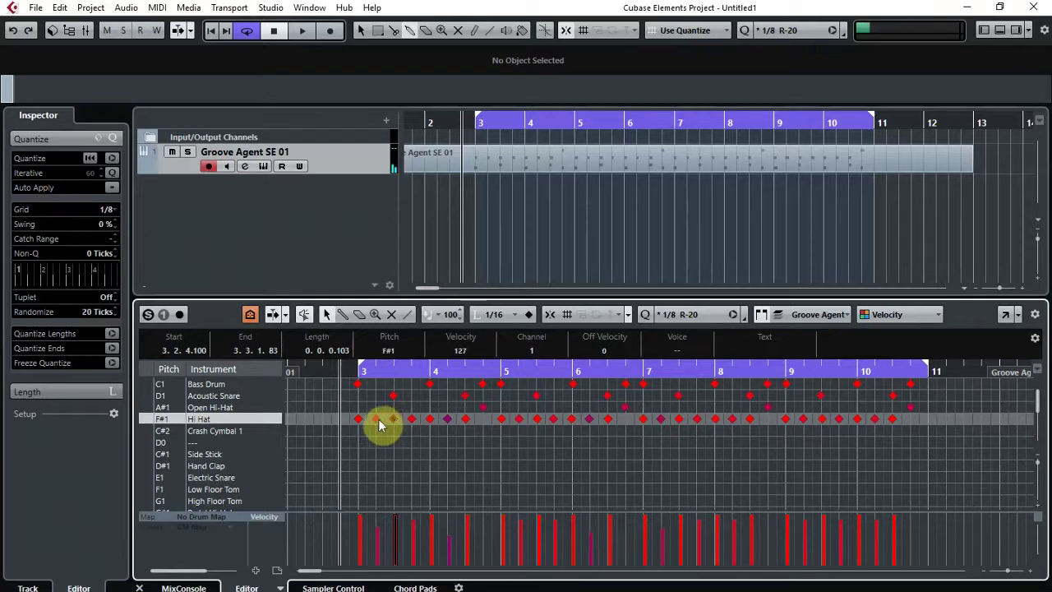
{"action": "left_click", "coordinate": [446, 419]}
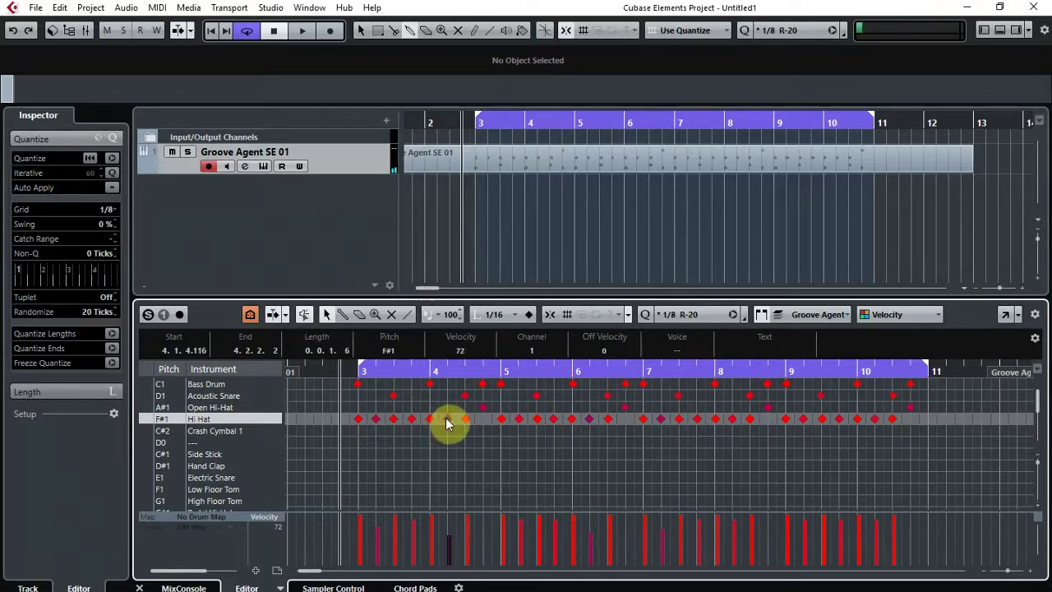
{"action": "left_click", "coordinate": [520, 419]}
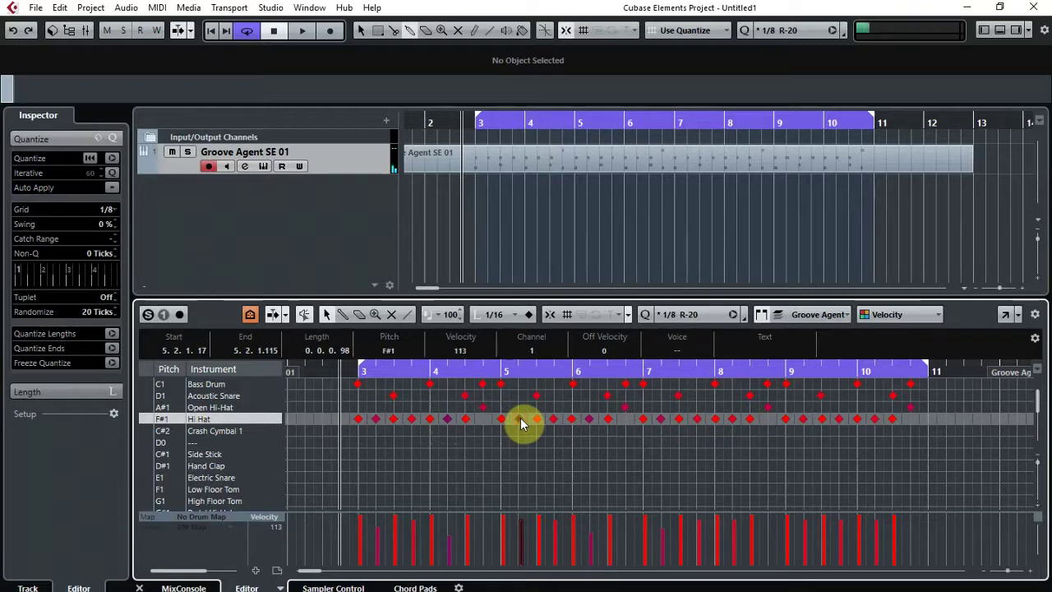
{"action": "left_click_drag", "start_coordinate": [332, 415], "coordinate": [920, 436]}
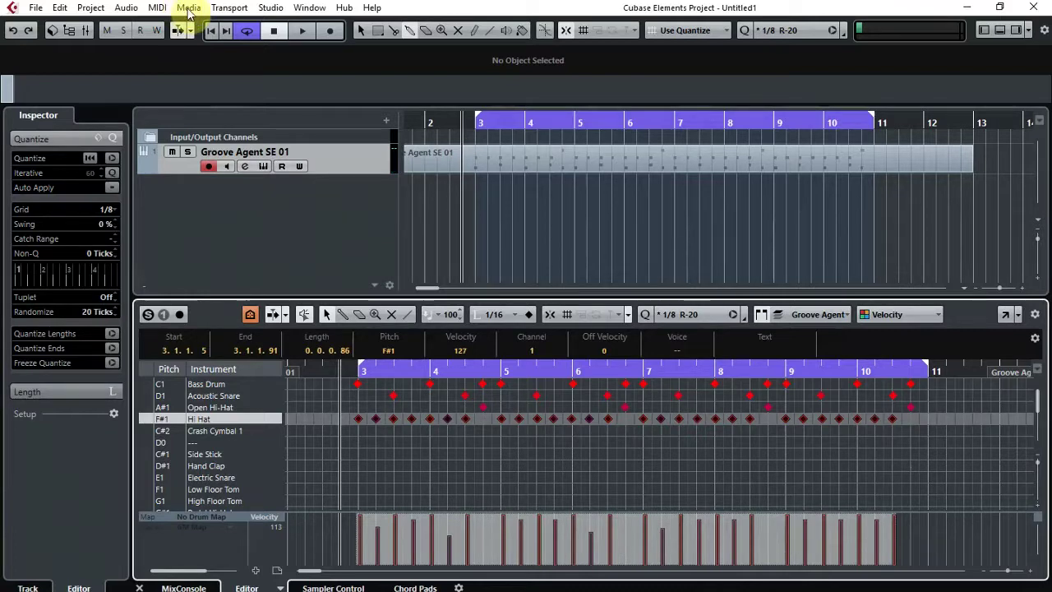
- Limit the Hi Hat velocities to Upper 120 and Lower 97
{"action": "left_click", "coordinate": [160, 8]}
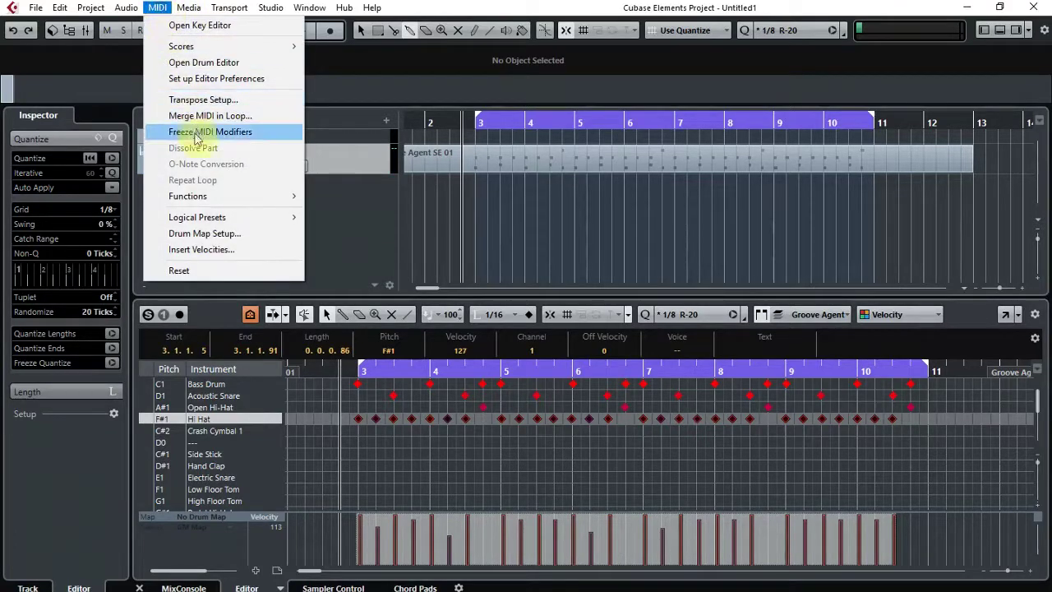
{"action": "mouse_move", "coordinate": [228, 193]}
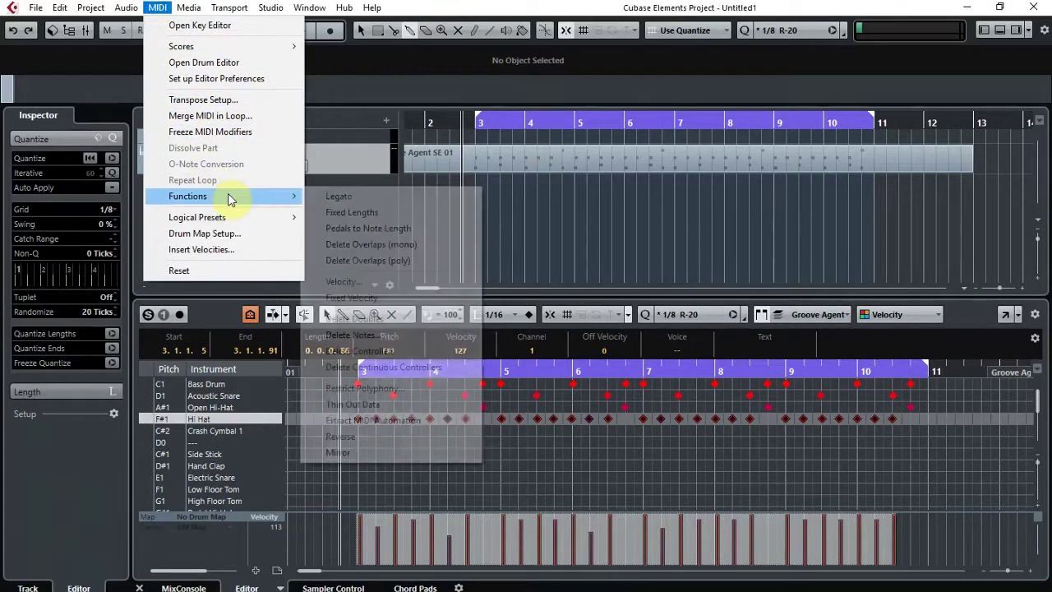
{"action": "left_click", "coordinate": [369, 284]}
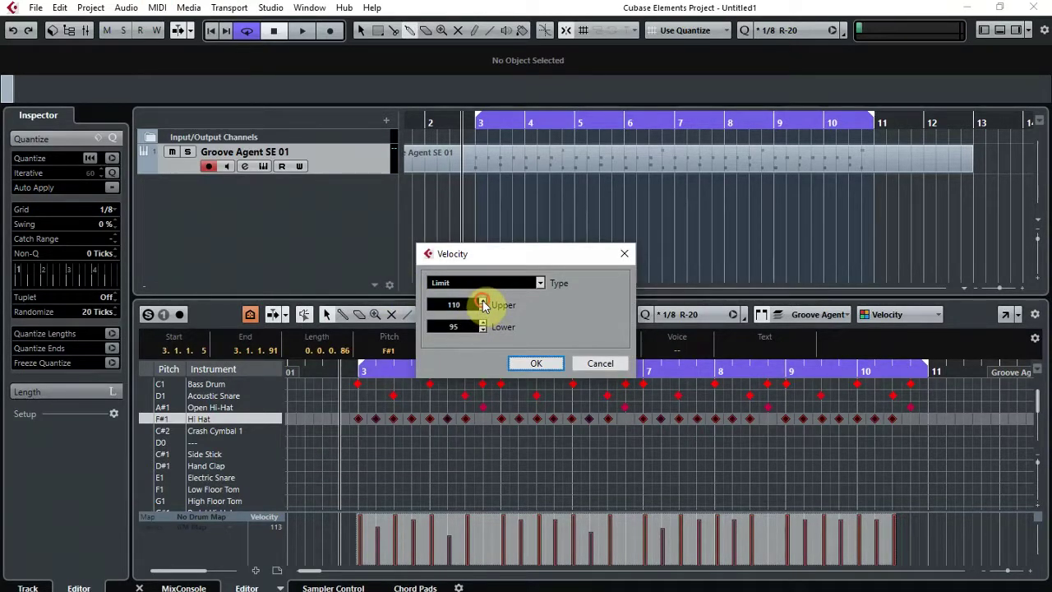
{"action": "left_click", "coordinate": [483, 300]}
{"action": "left_click", "coordinate": [482, 324]}
{"action": "left_click", "coordinate": [482, 324]}
{"action": "left_click", "coordinate": [542, 363]}
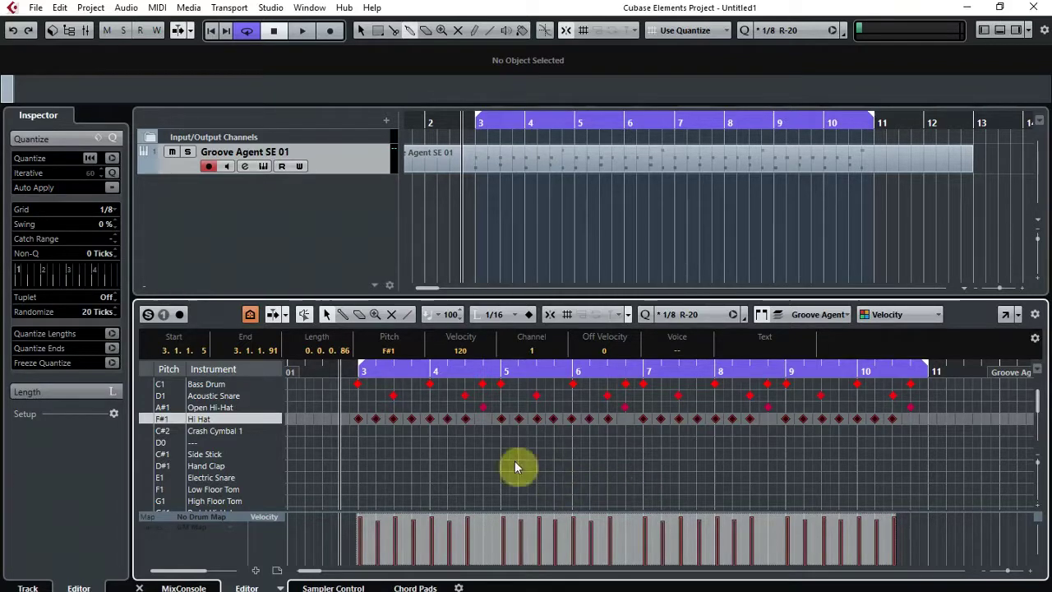
- Move the playhead back before bar 3 and select every note from bar 3 to 10
{"action": "left_click", "coordinate": [327, 371]}
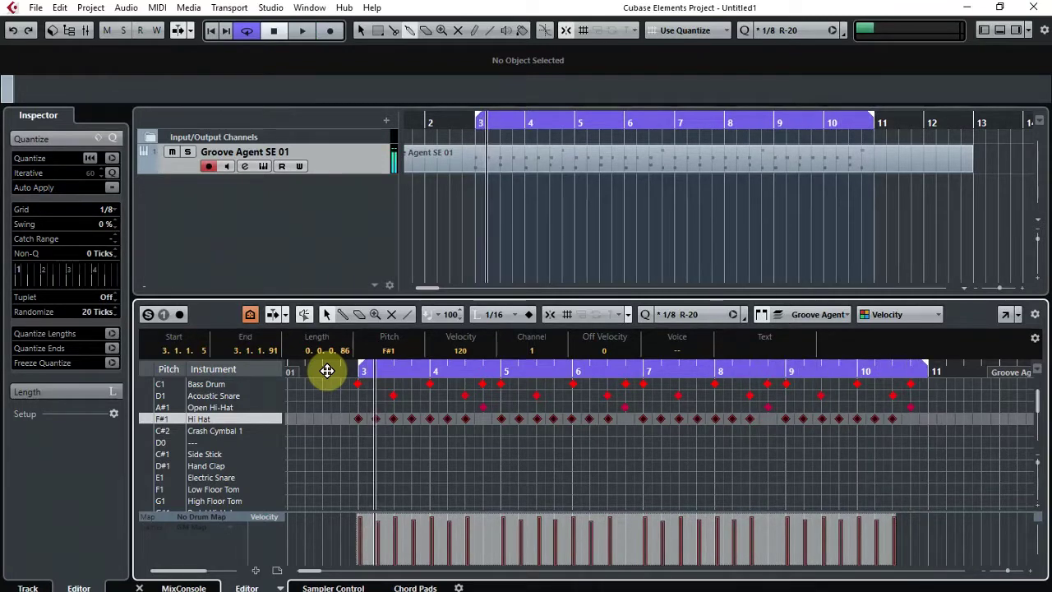
{"action": "left_click", "coordinate": [329, 372]}
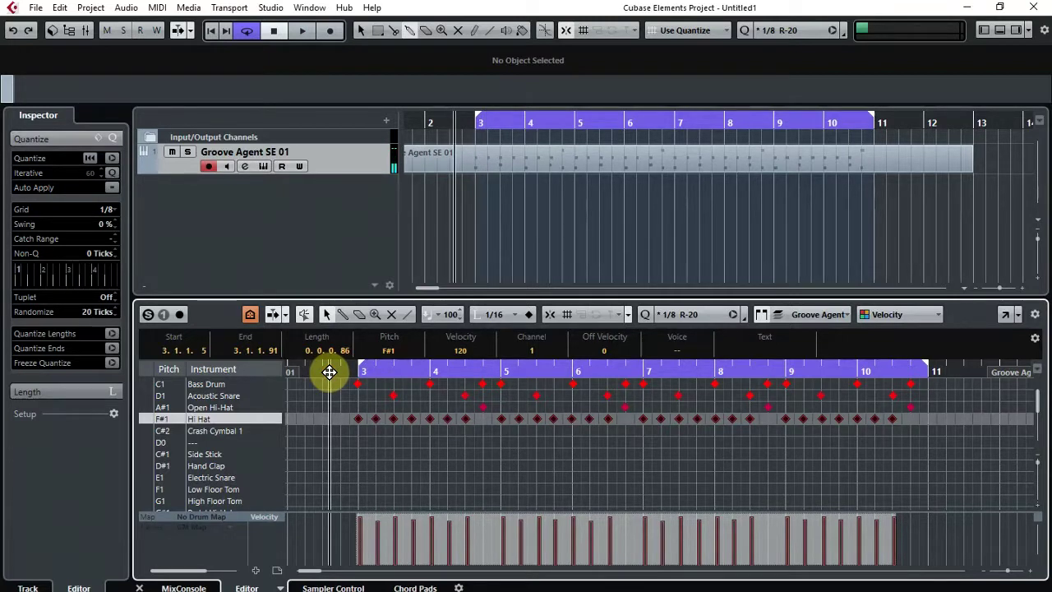
{"action": "left_click_drag", "start_coordinate": [340, 384], "coordinate": [930, 422]}
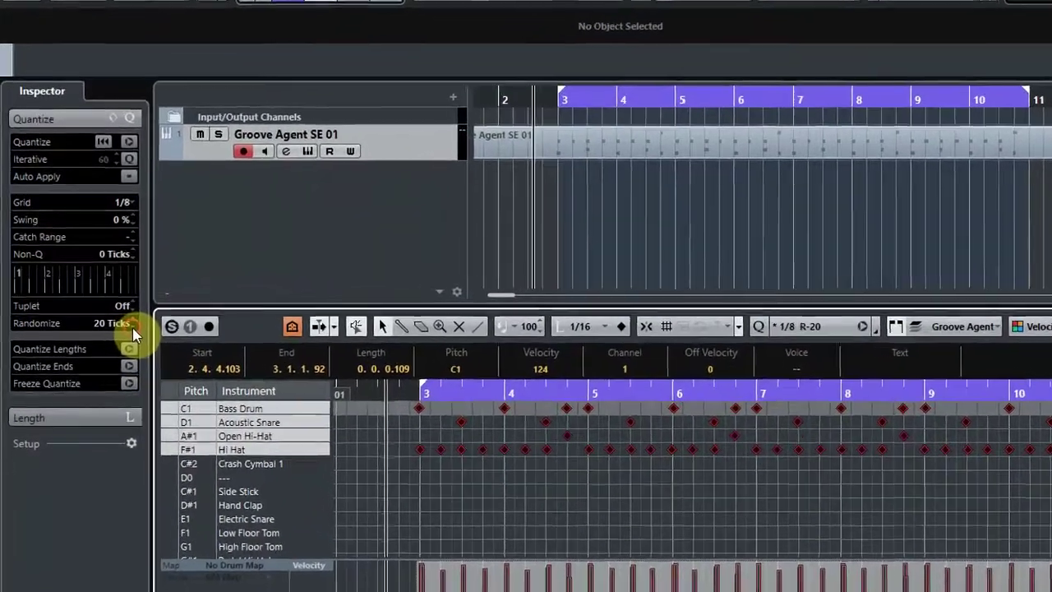
- Raise the Quantize Randomize to 4 ticks and apply 1/8 quantize to the selected drum notes
{"action": "scroll", "coordinate": [133, 329], "scroll_direction": "down", "scroll_amount": 20}
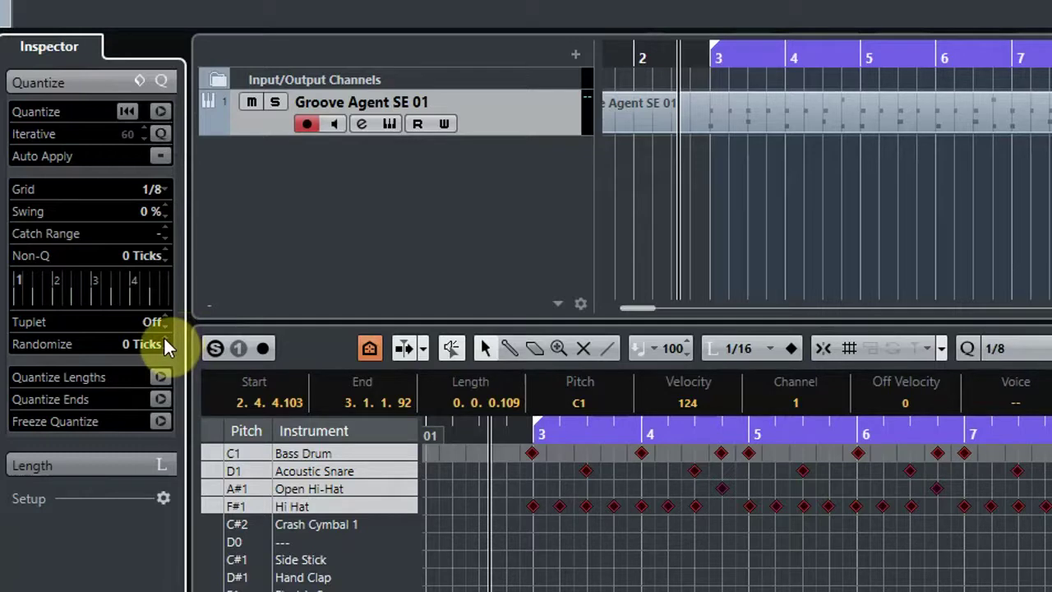
{"action": "left_click", "coordinate": [164, 338]}
{"action": "left_click", "coordinate": [164, 338]}
{"action": "left_click", "coordinate": [164, 339]}
{"action": "left_click", "coordinate": [165, 339]}
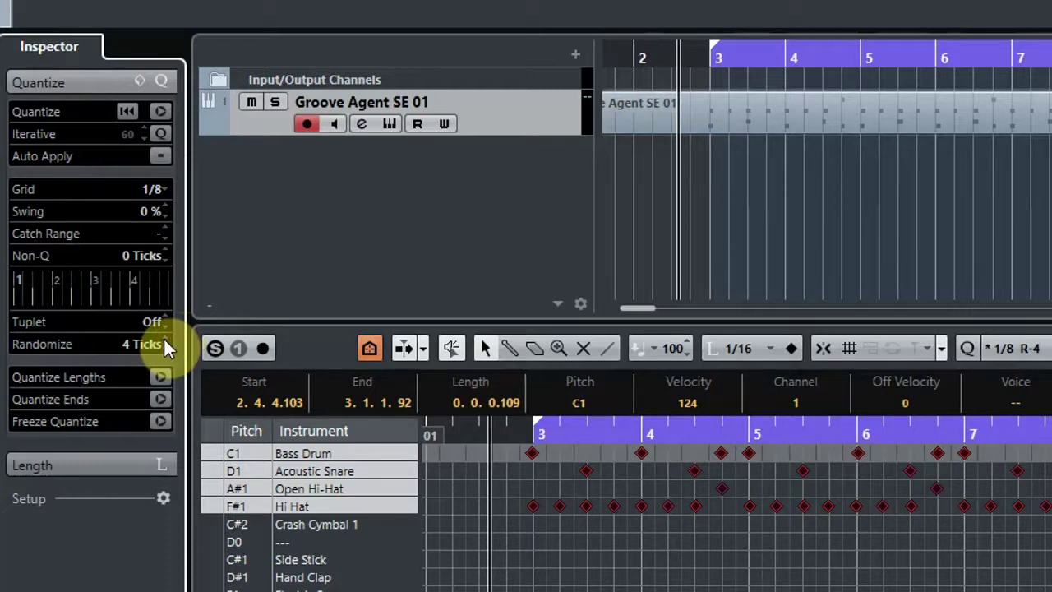
{"action": "left_click", "coordinate": [162, 114]}
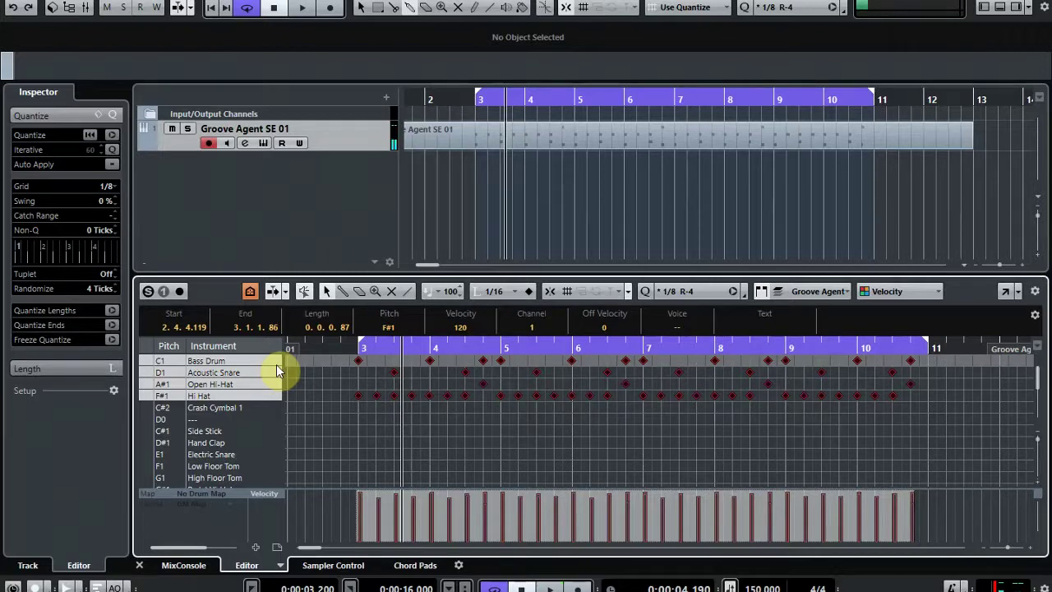
{"action": "left_click", "coordinate": [172, 4]}
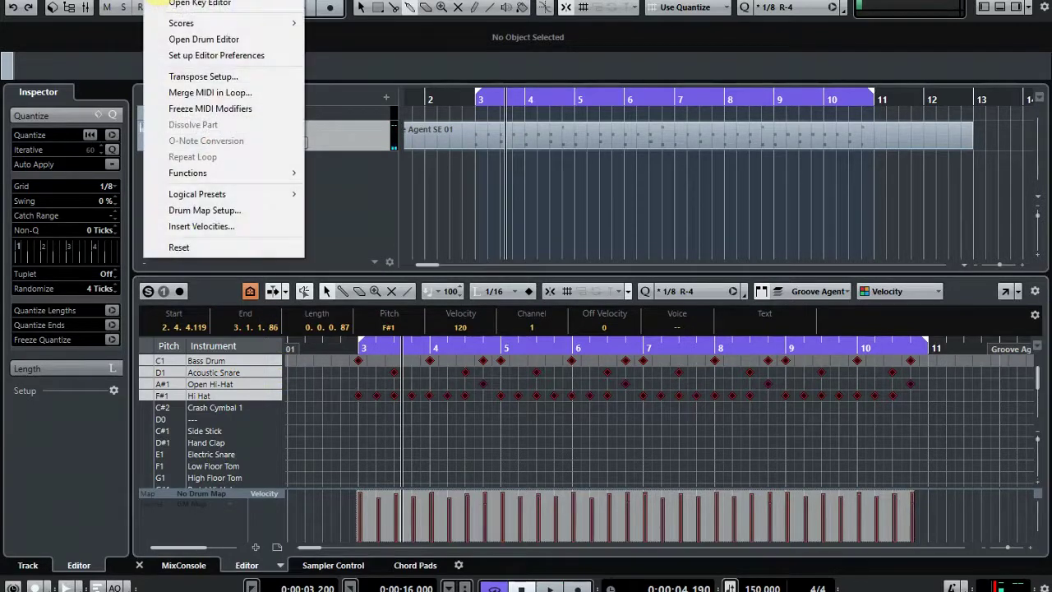
{"action": "mouse_move", "coordinate": [222, 171]}
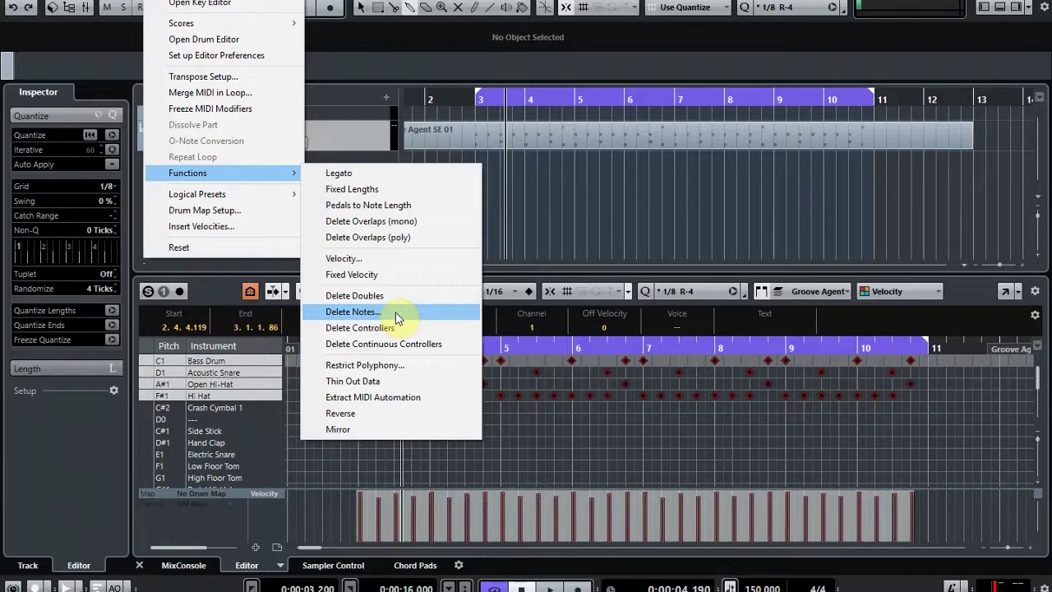
{"action": "left_click", "coordinate": [521, 347]}
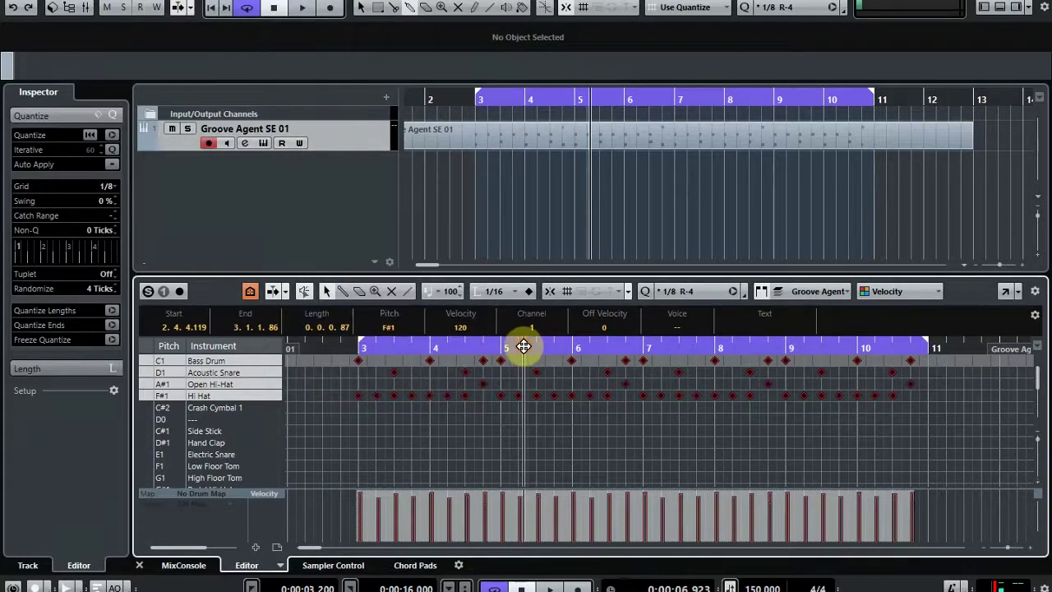
{"action": "double_click", "coordinate": [242, 423]}
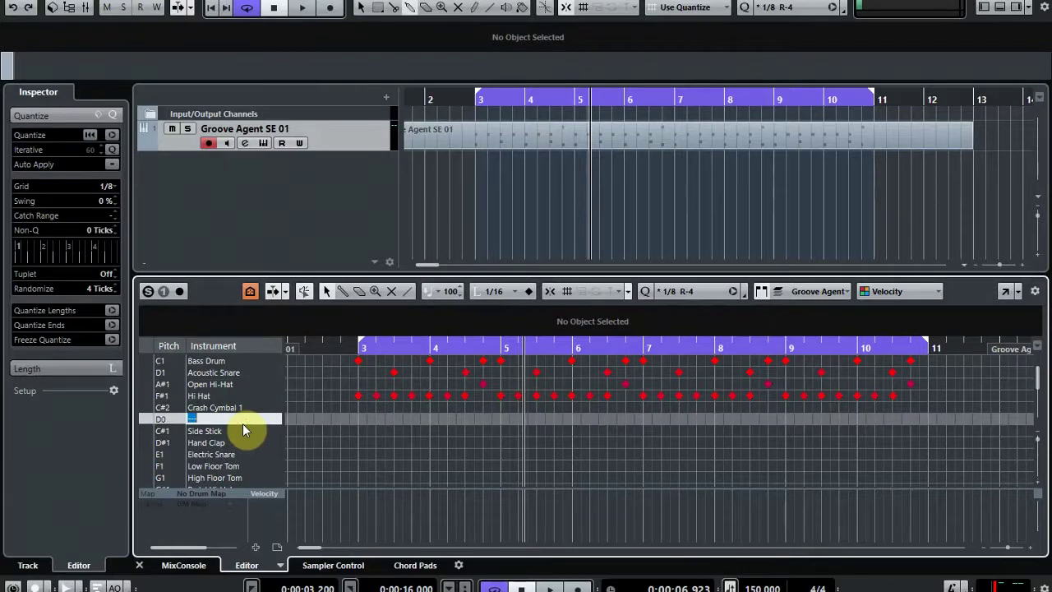